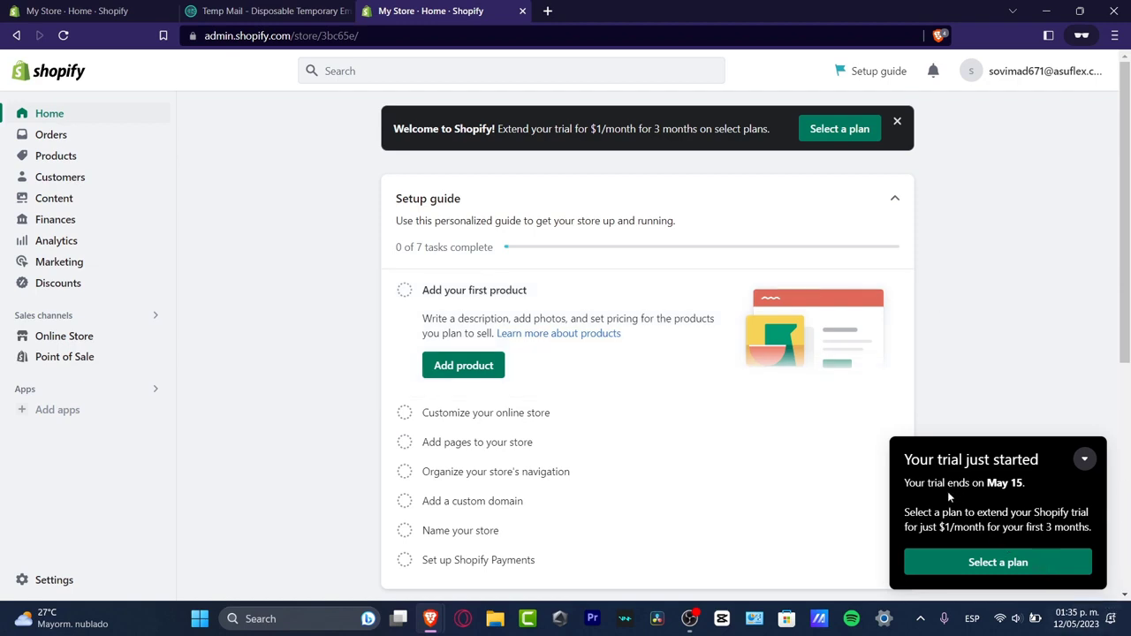
Step: Collapse the 'Your trial just started' notice to reveal the 0 of 7 setup guide
left_click(1083, 459)
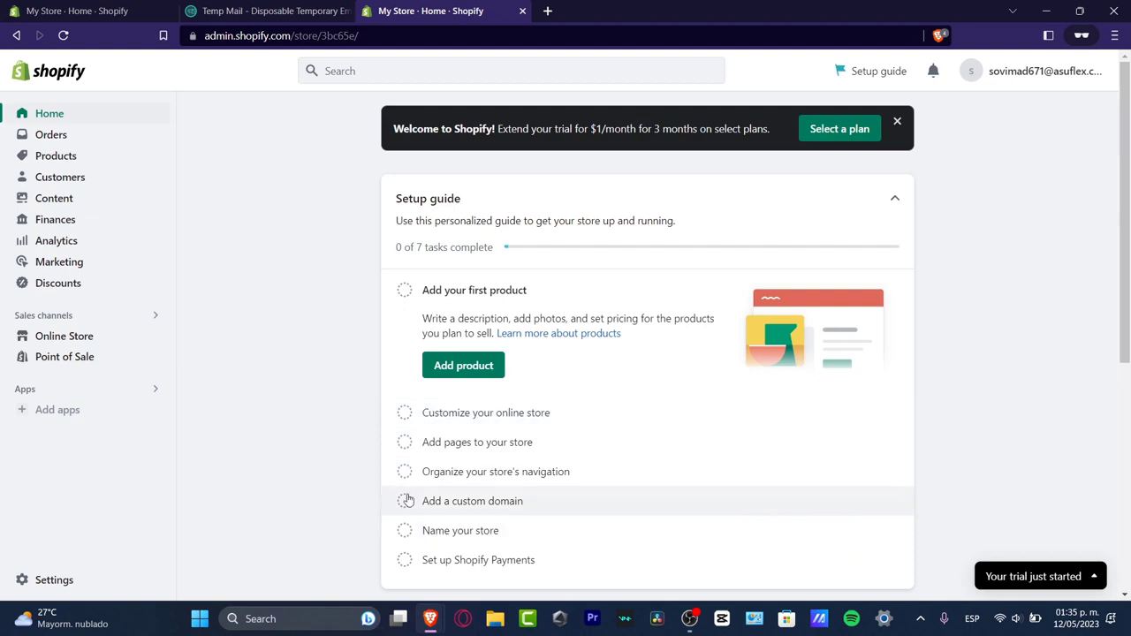
Step: Open the Shopify App Store from Add apps → All recommended apps
left_click(70, 399)
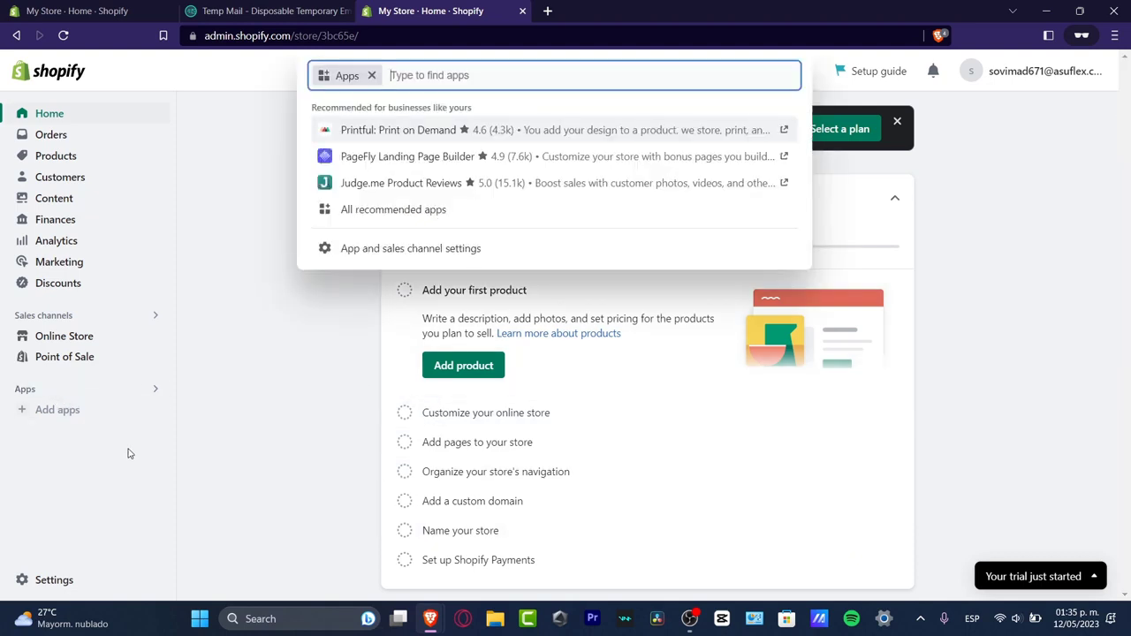
left_click(390, 215)
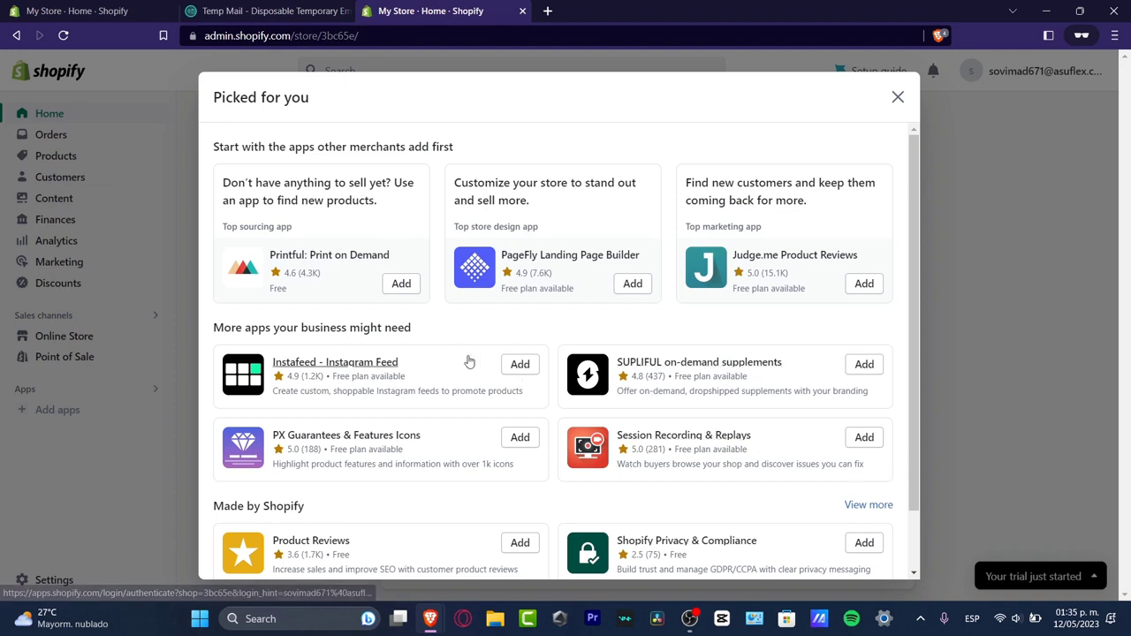
scroll(568, 366, "down", 1)
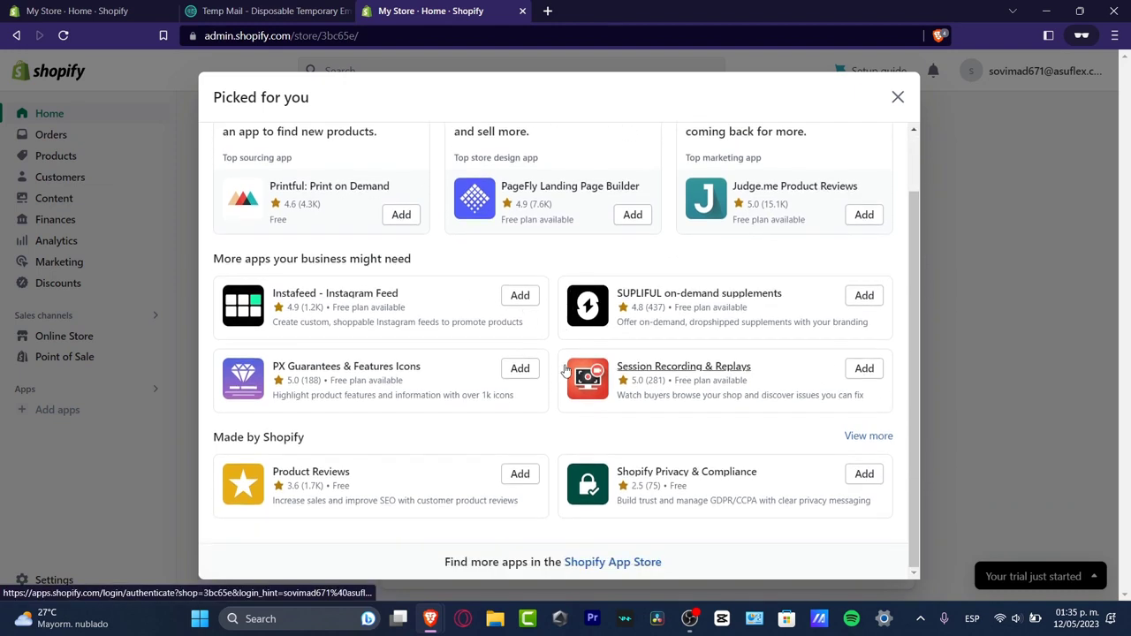
left_click(644, 565)
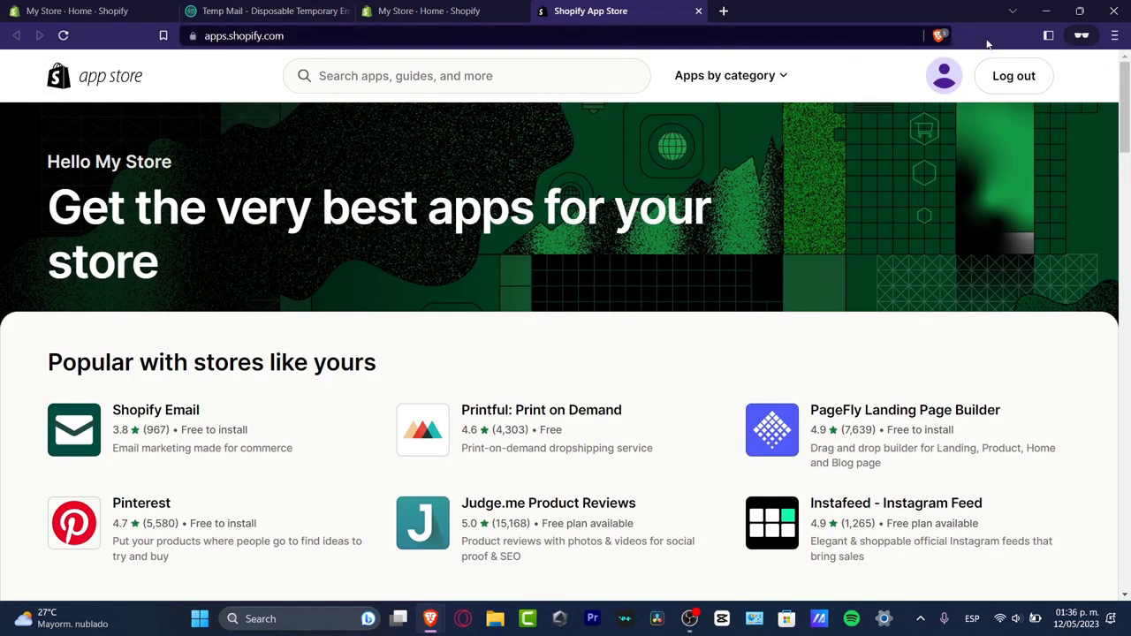
Step: Search the App Store for 'aliexpress' and open the CJdropshipping app listing
left_click(423, 86)
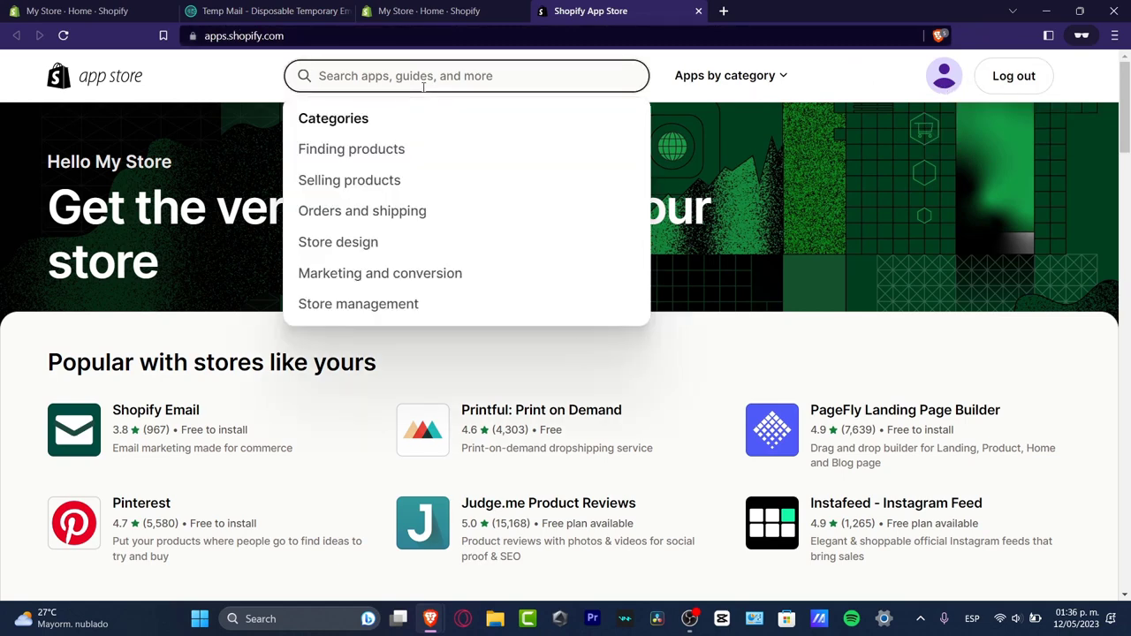
type("aliexpress")
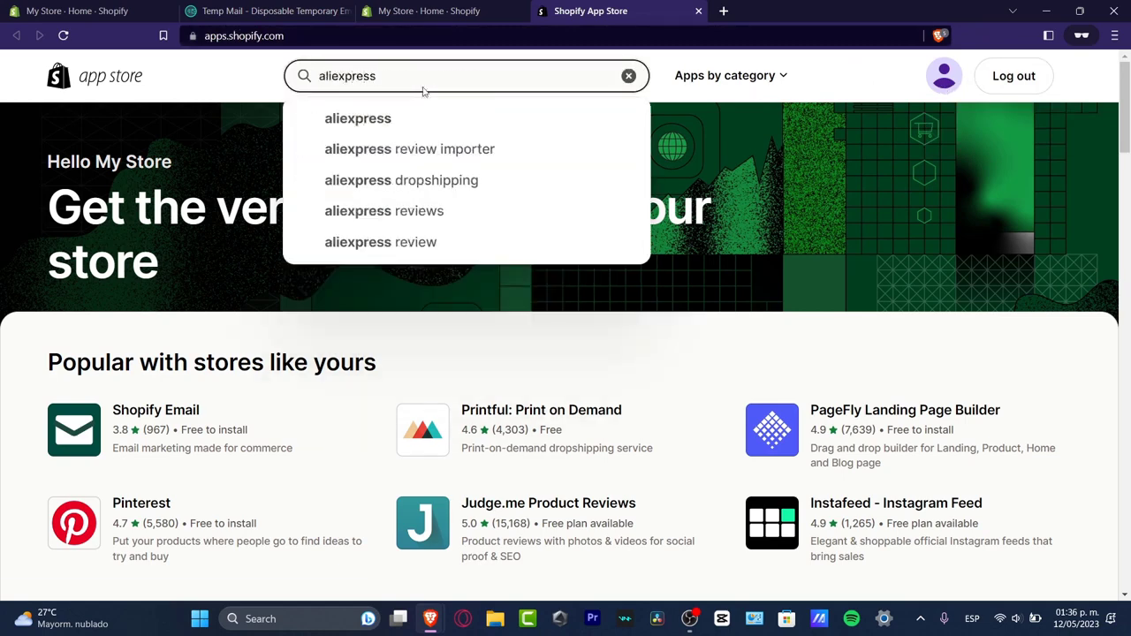
key("Return")
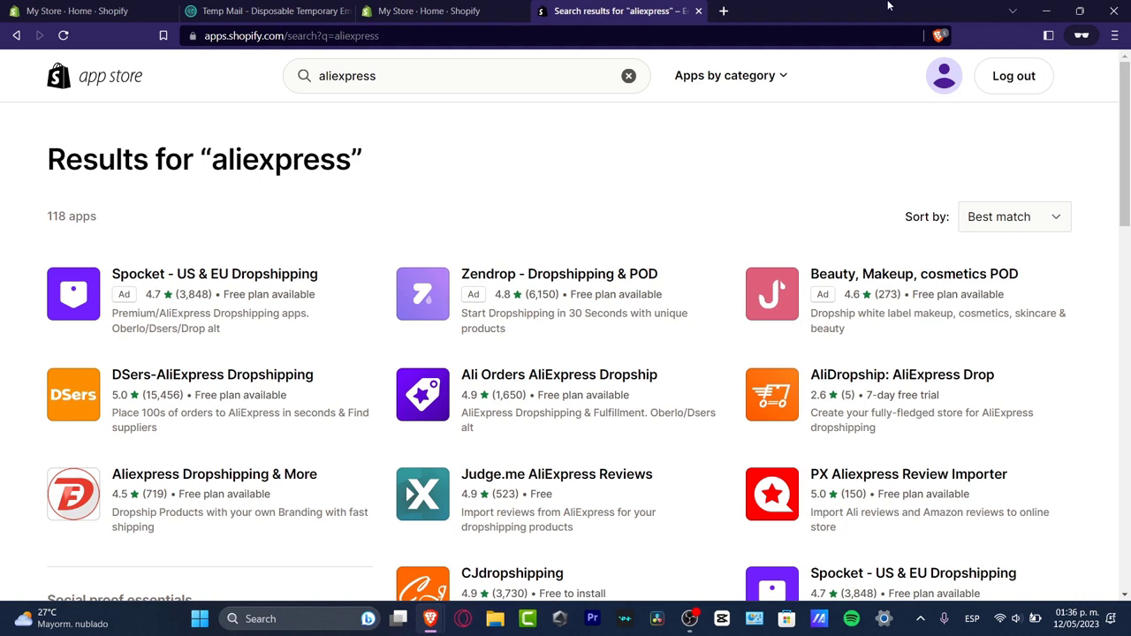
scroll(727, 194, "down", 3)
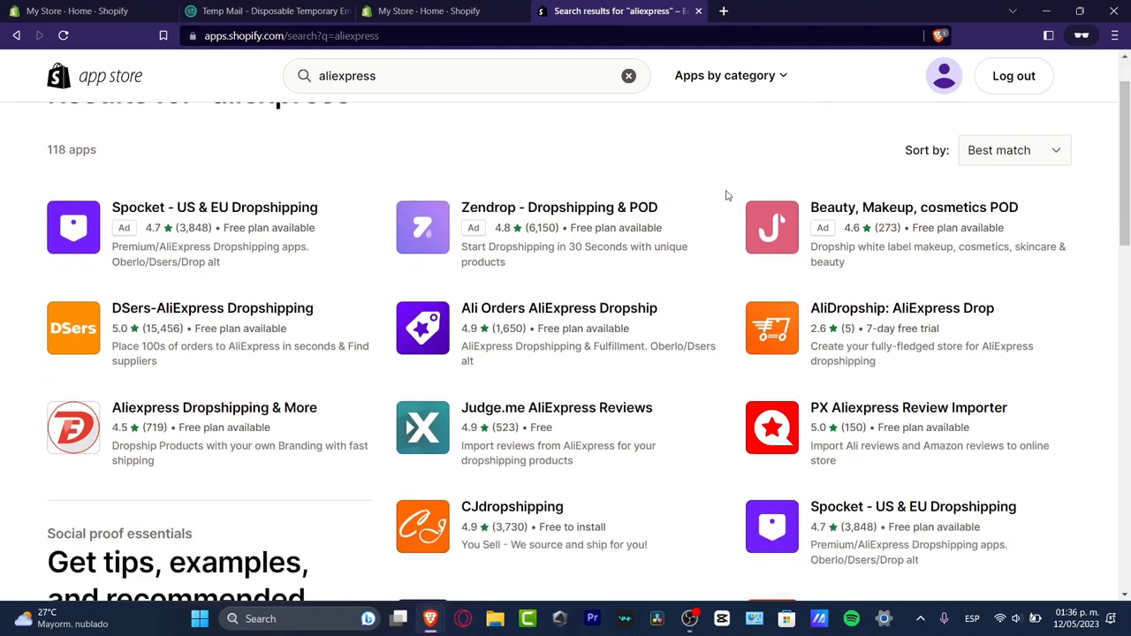
left_click(547, 354)
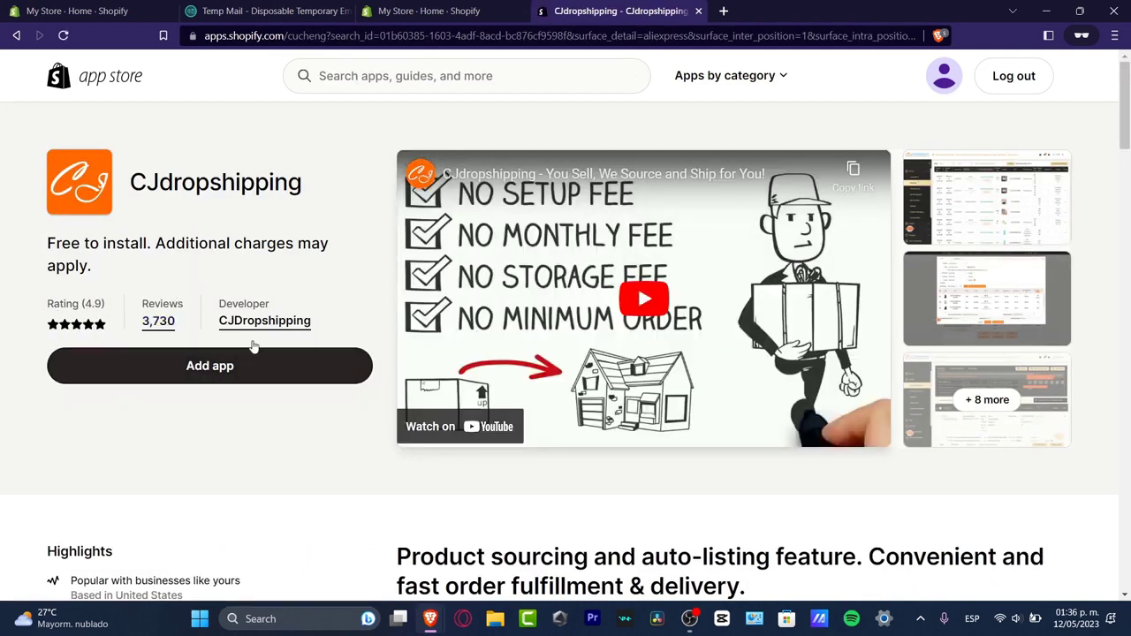
Step: Install the free CJdropshipping app on the store
left_click_drag(144, 244, 49, 228)
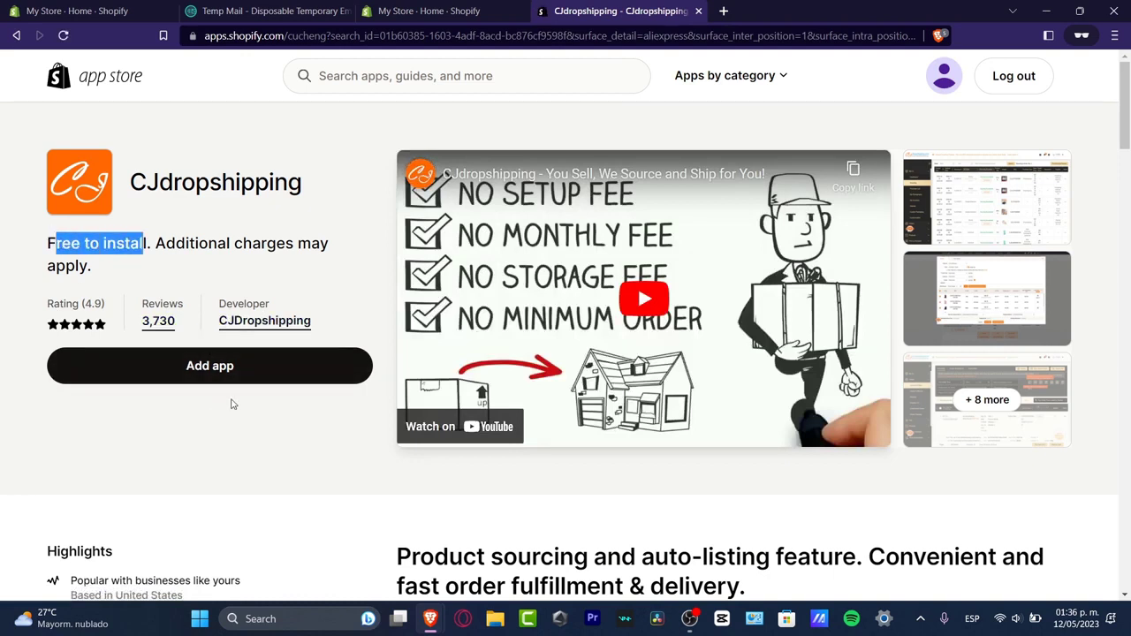
left_click(263, 382)
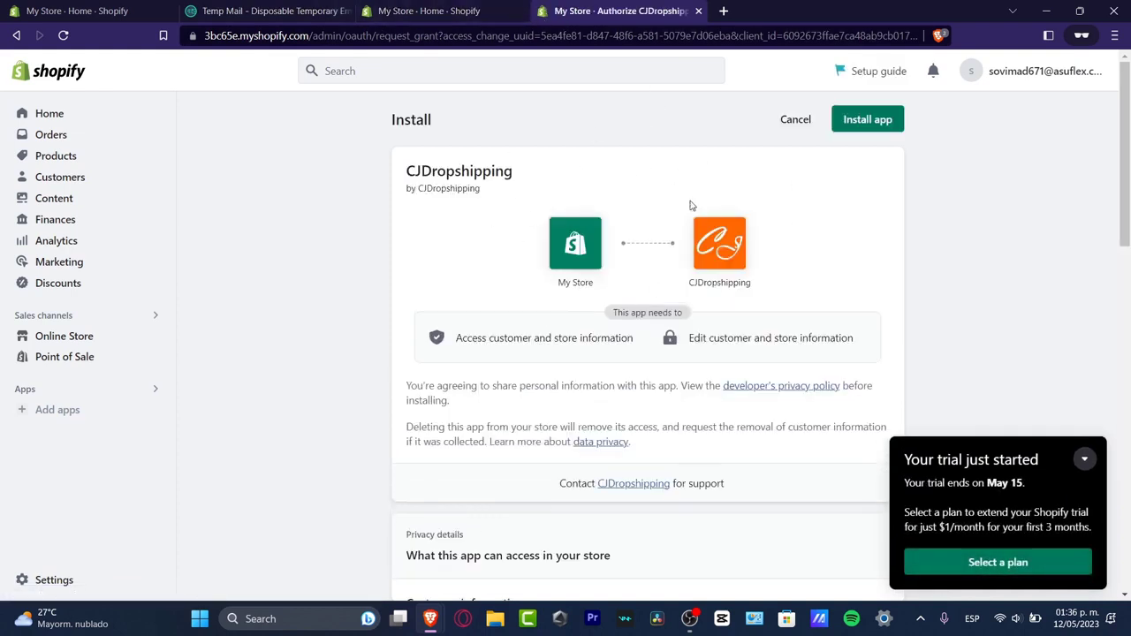
left_click(873, 128)
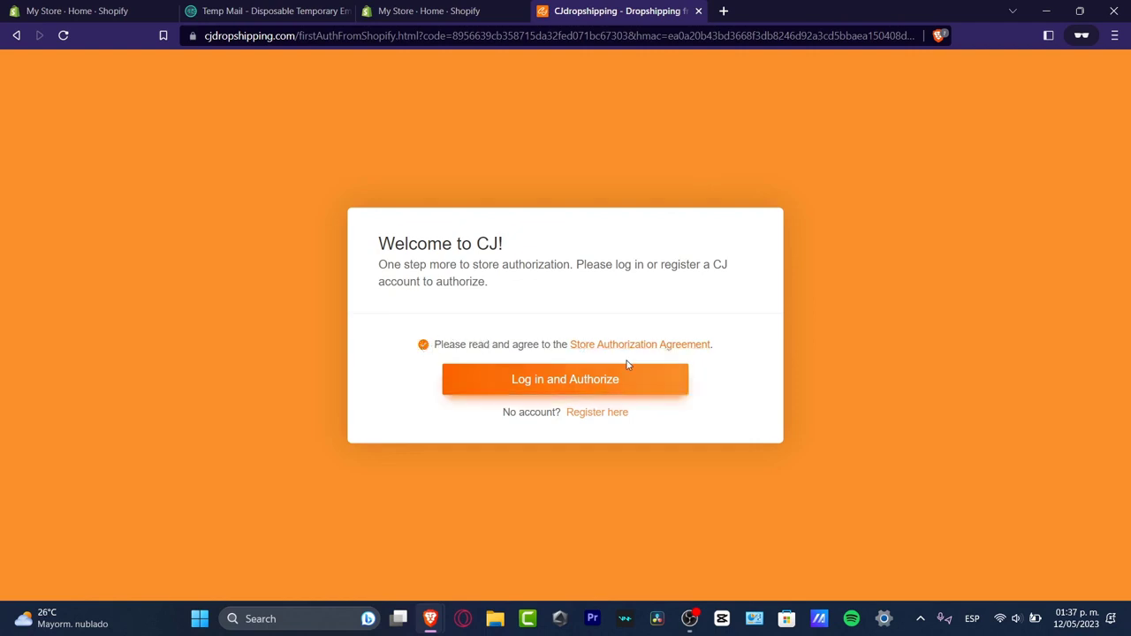
Step: Sign up for a CJ account and submit the questionnaire: Shopify, 0 orders, Consumer Electronics
left_click(579, 378)
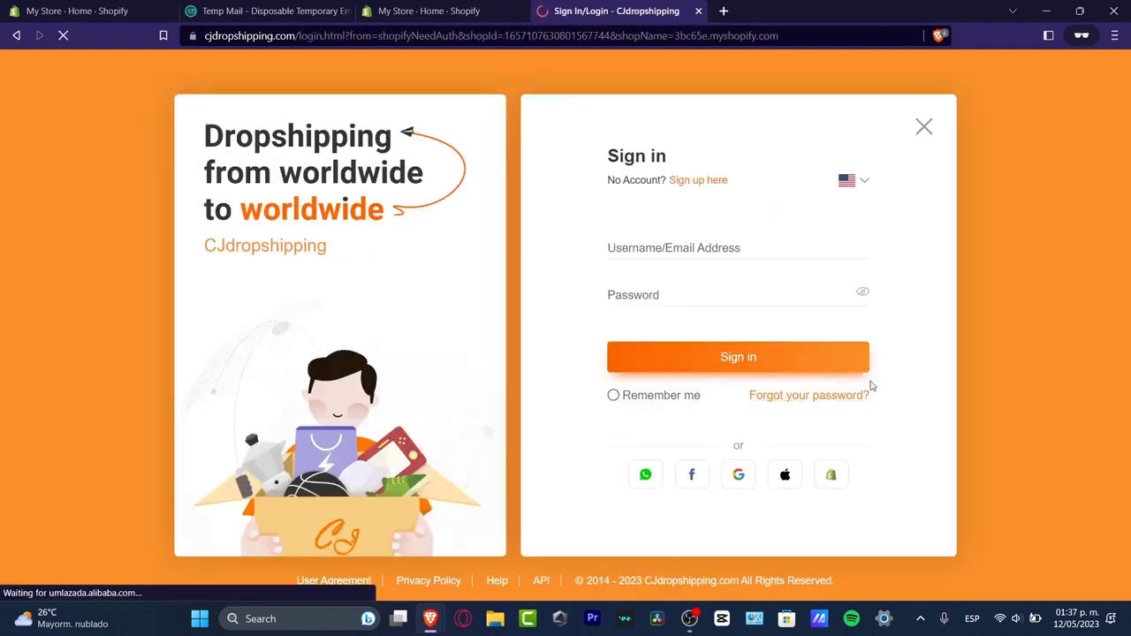
left_click(713, 181)
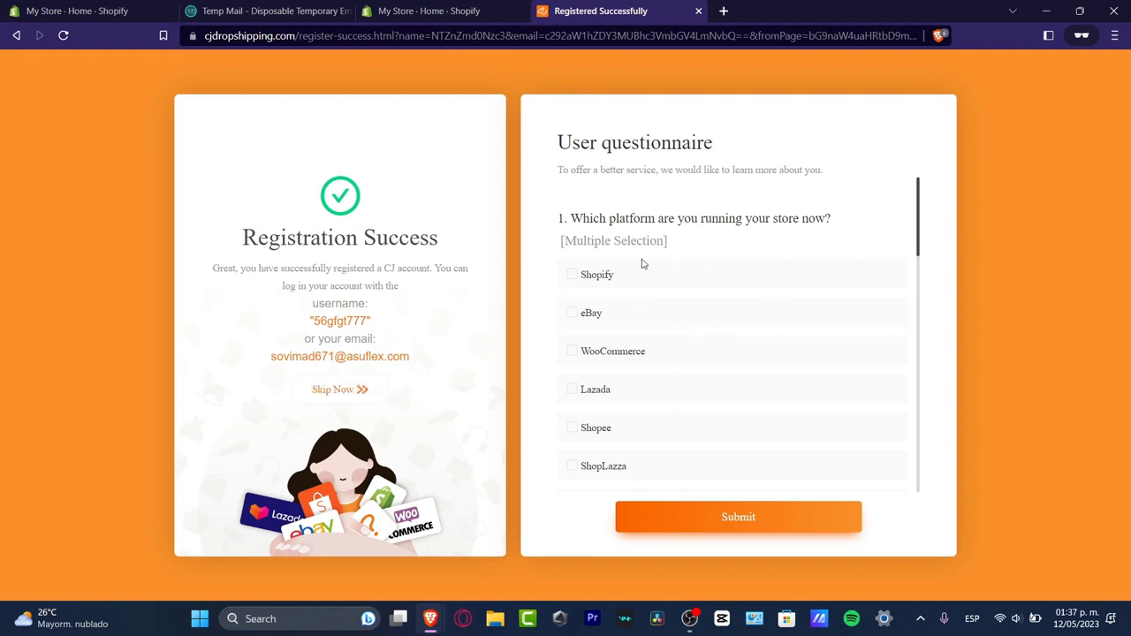
left_click(618, 274)
scroll(707, 343, "down", 3)
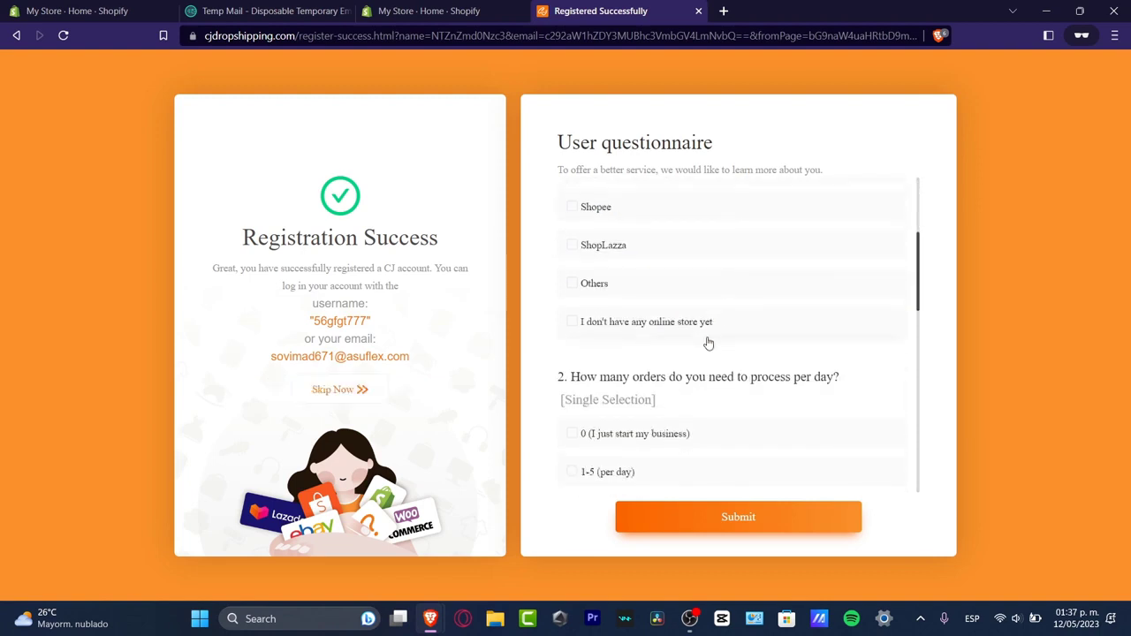
left_click(669, 437)
scroll(677, 398, "down", 5)
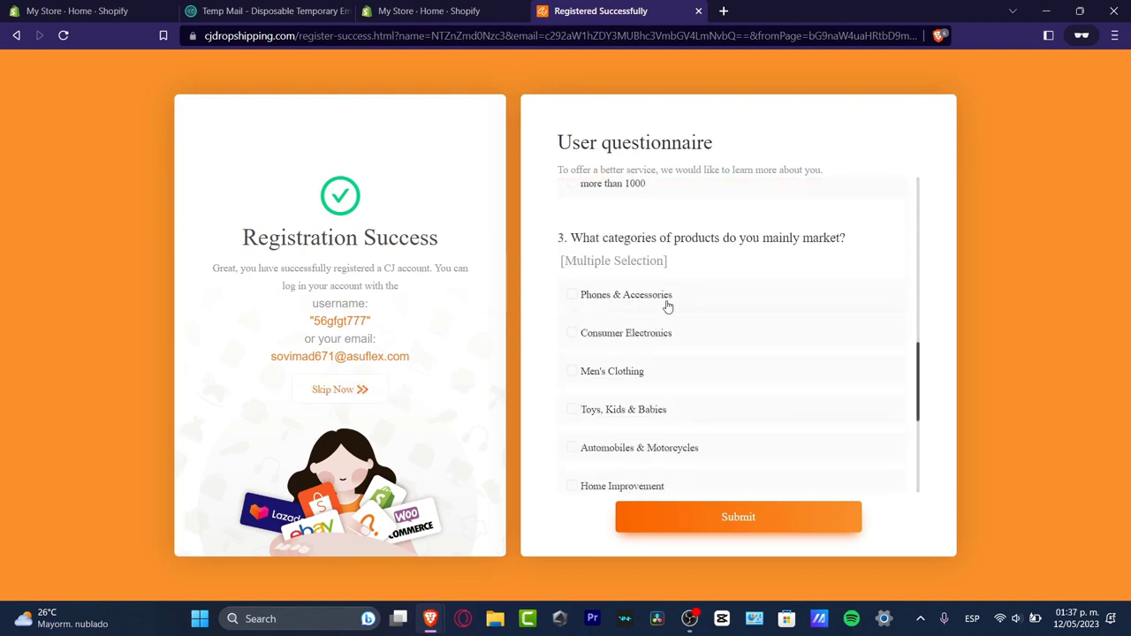
left_click(678, 340)
scroll(721, 409, "down", 4)
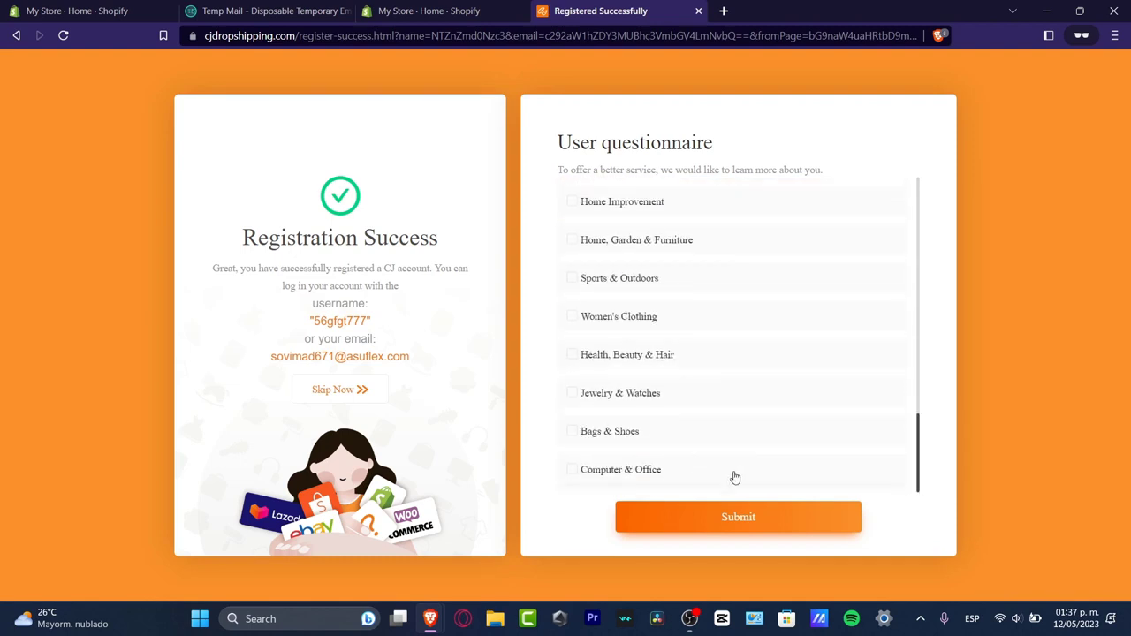
left_click(757, 513)
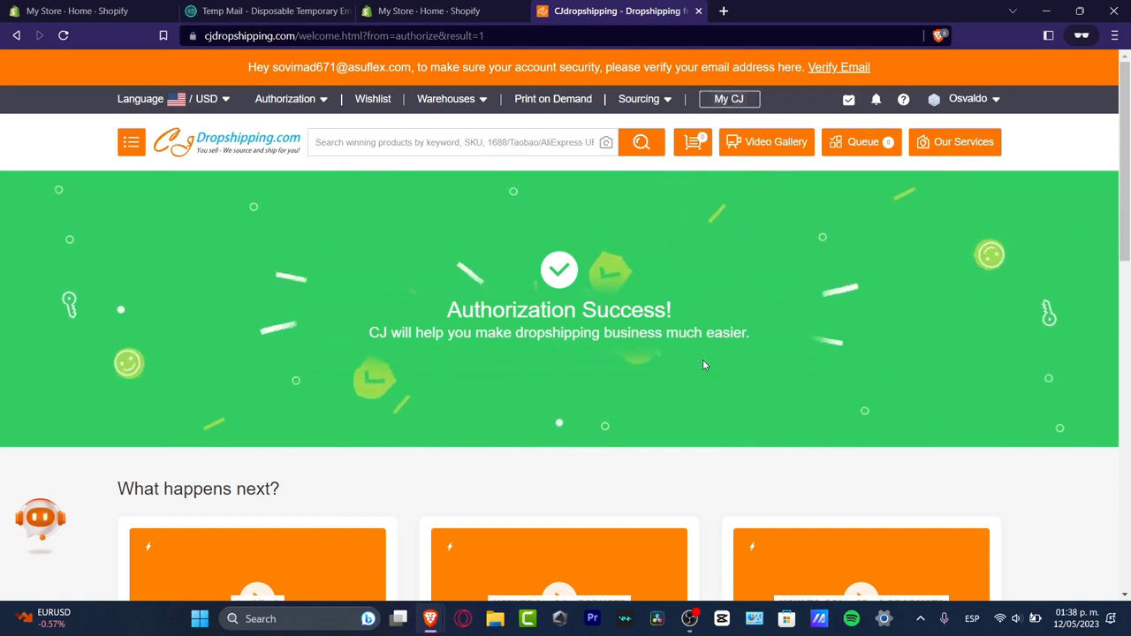
Step: On the CJ home page, permanently dismiss the Alex chatbot and open the TikTok viral products board
left_click(226, 152)
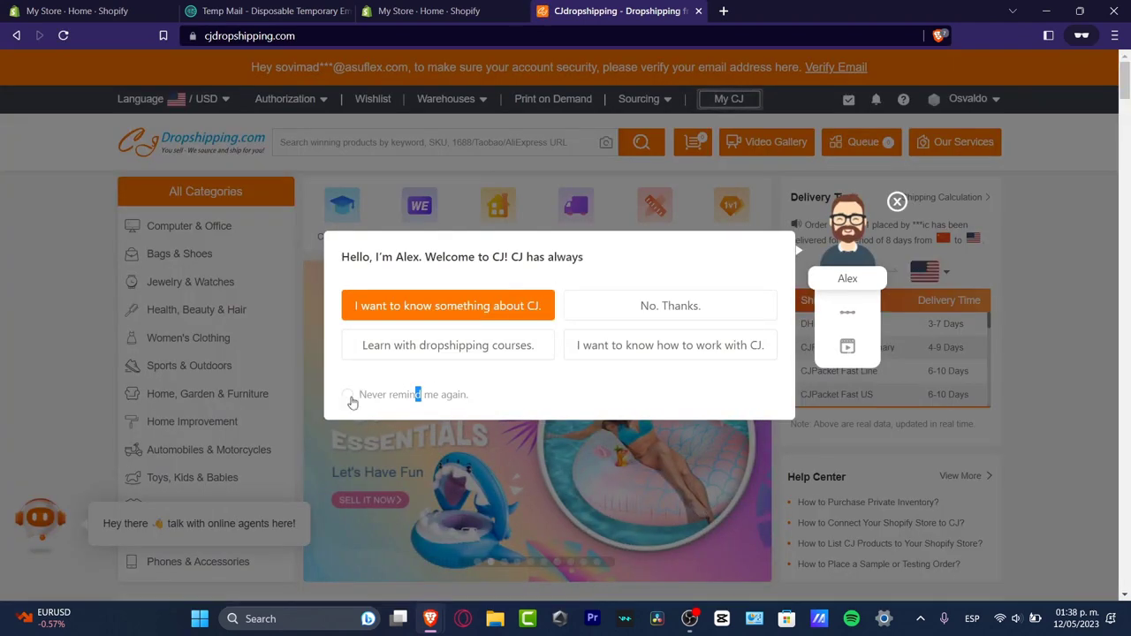
left_click(350, 395)
left_click(896, 201)
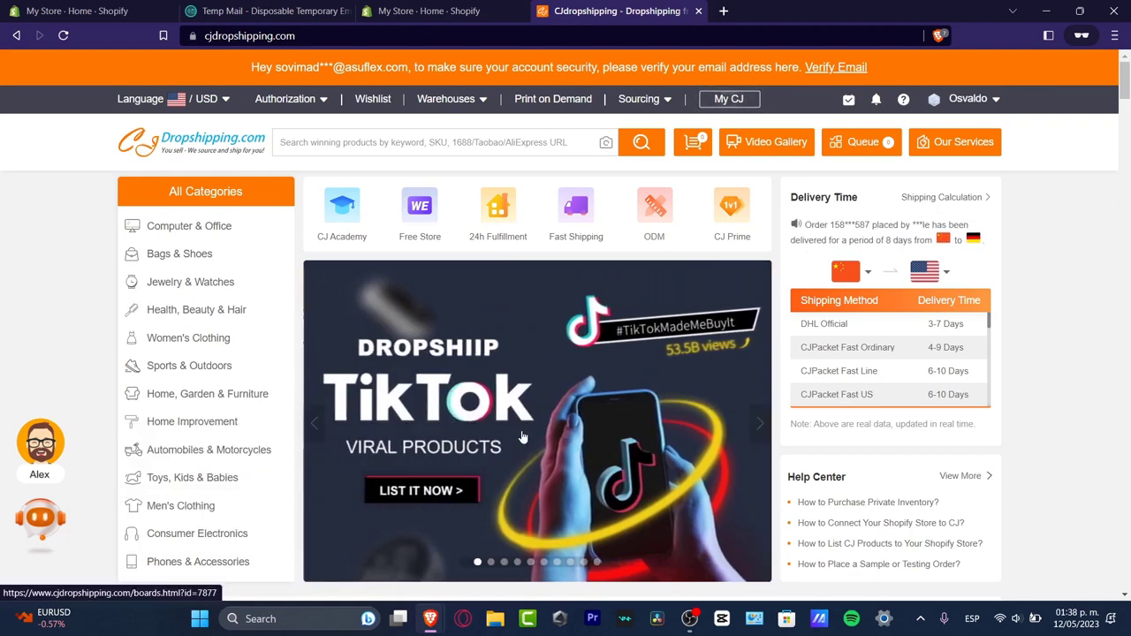
scroll(774, 251, "down", 3)
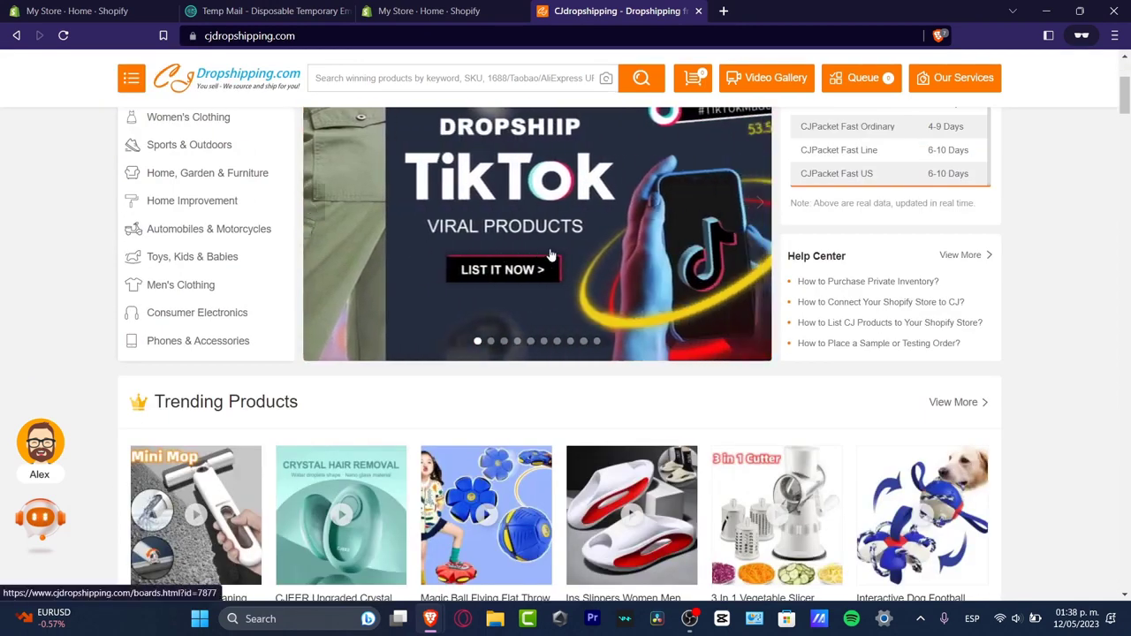
left_click(495, 272)
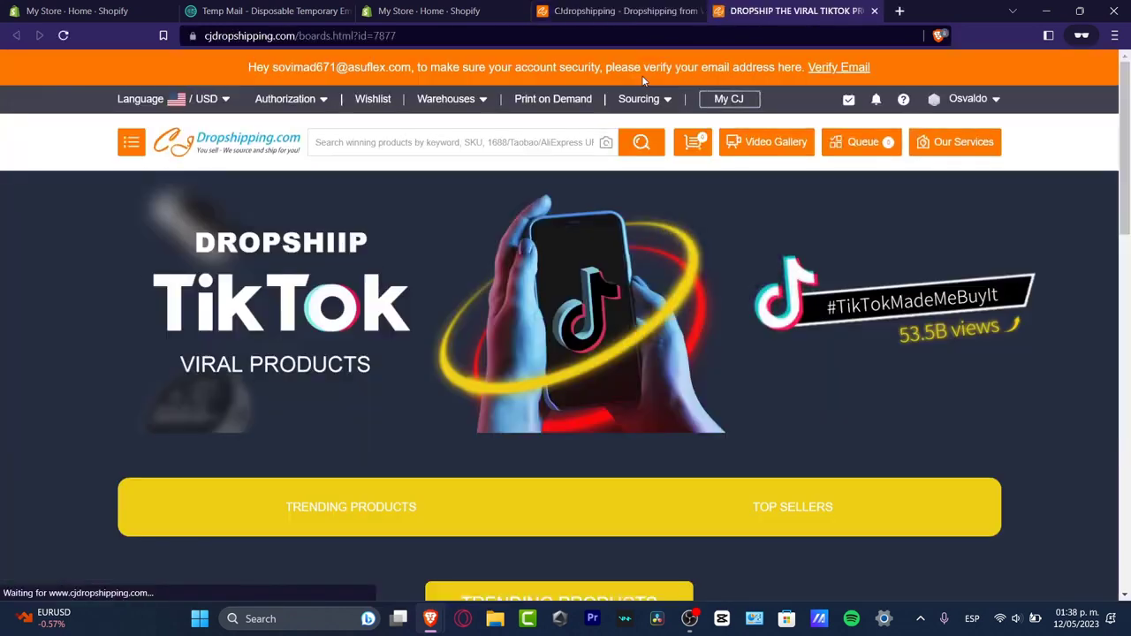
Step: Browse Trending Products and open the Flynova Mini Drone LED UFO product page
scroll(777, 290, "down", 3)
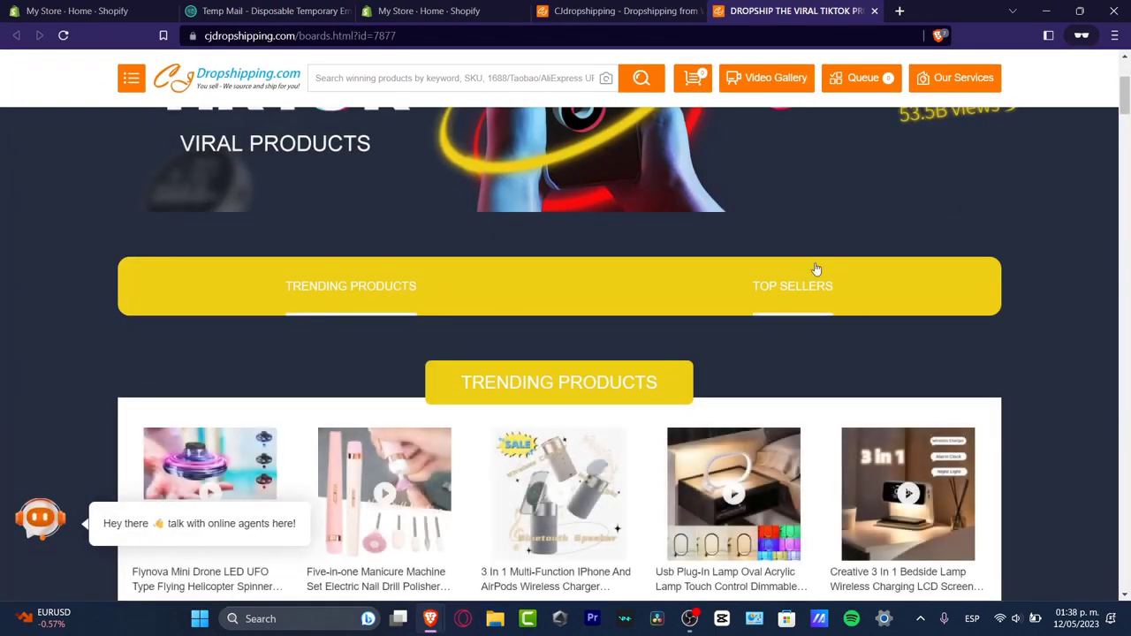
scroll(751, 335, "down", 1)
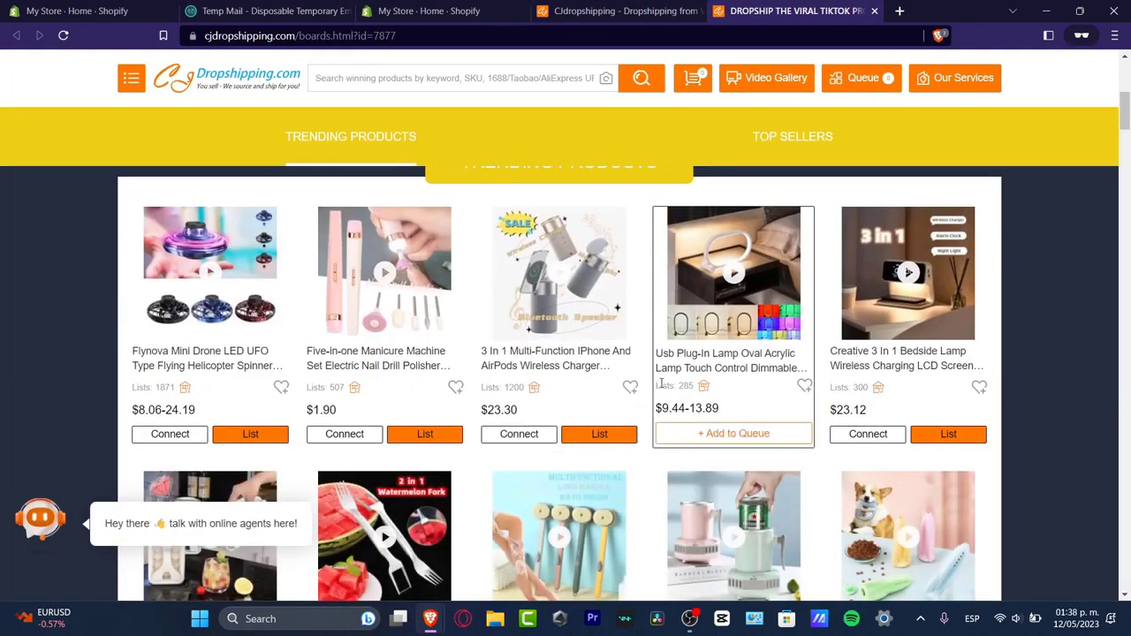
scroll(685, 402, "up", 1)
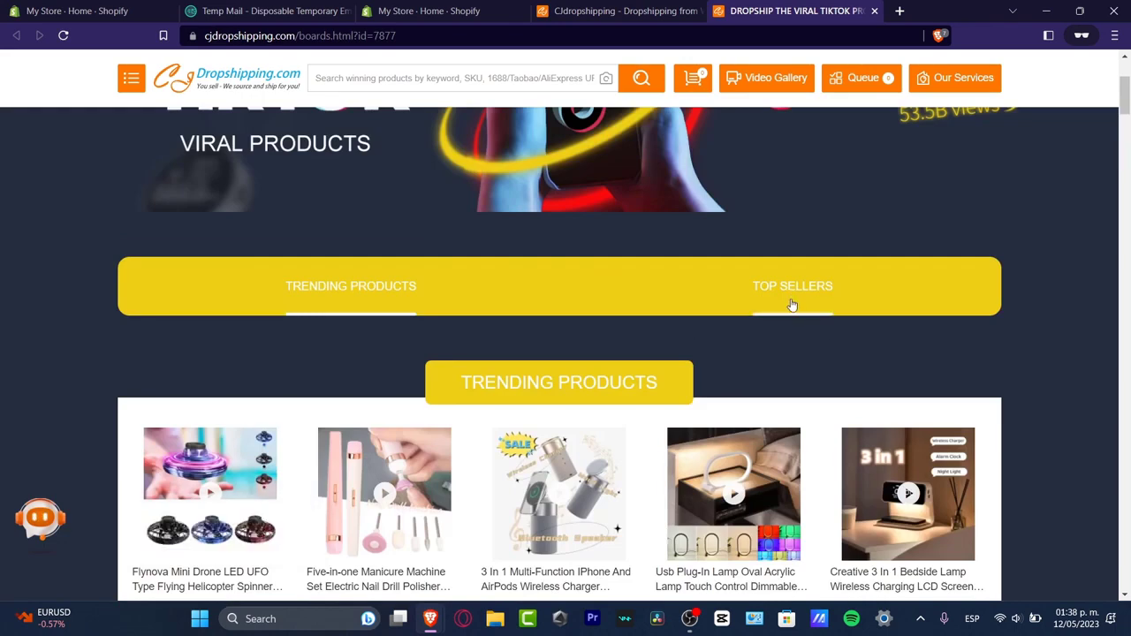
scroll(791, 305, "down", 3)
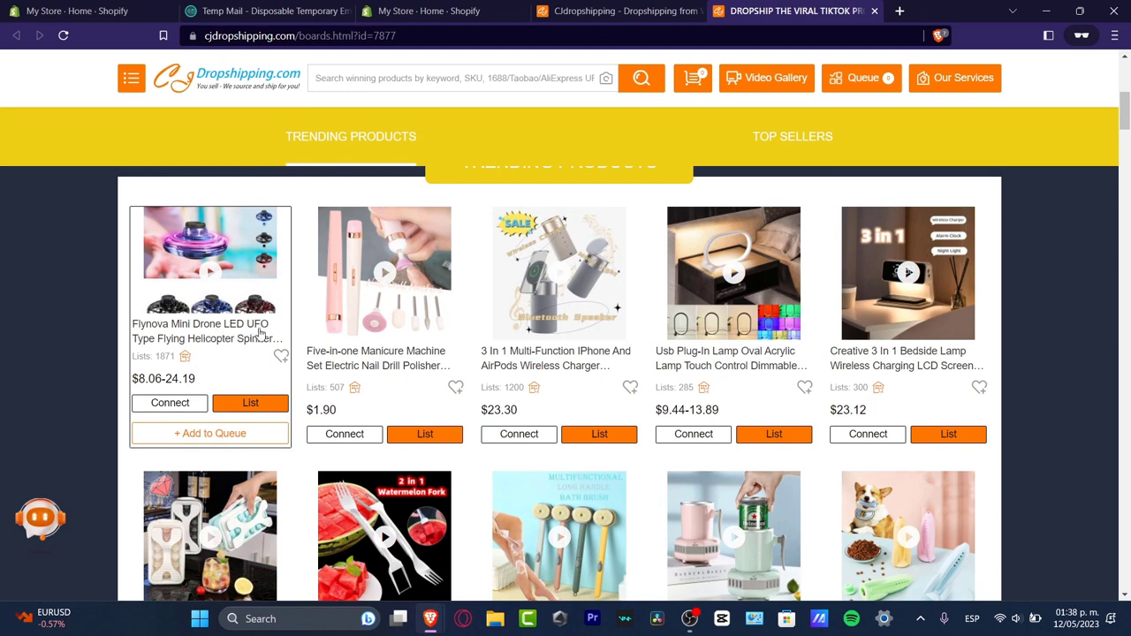
left_click(251, 348)
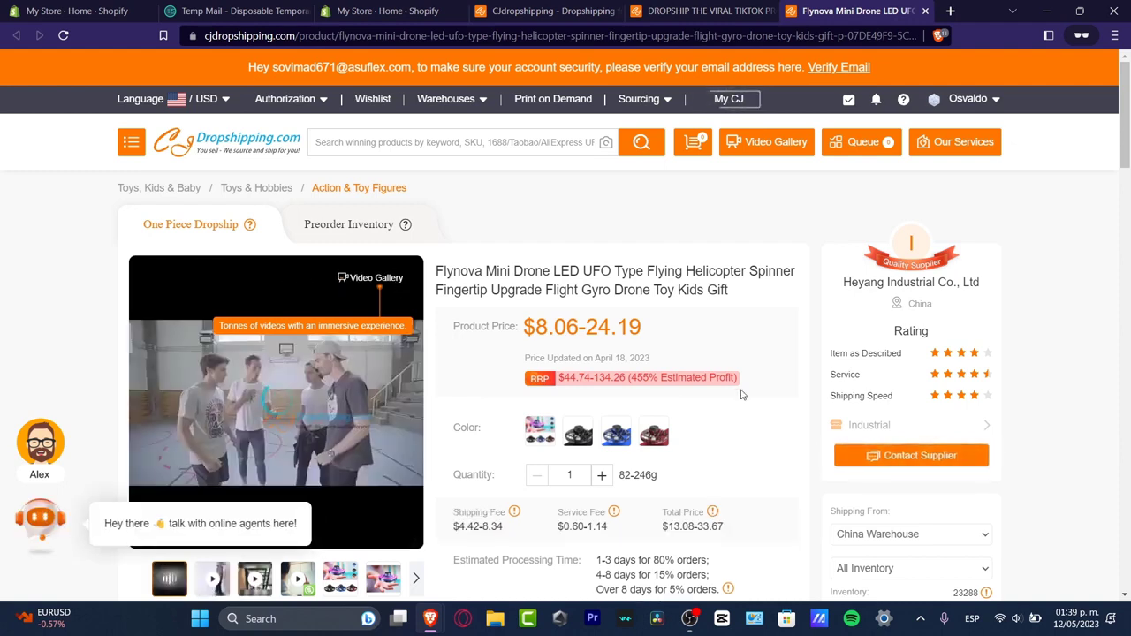
Step: Highlight the drone's price and the supplier's name and country
left_click_drag(536, 327, 586, 327)
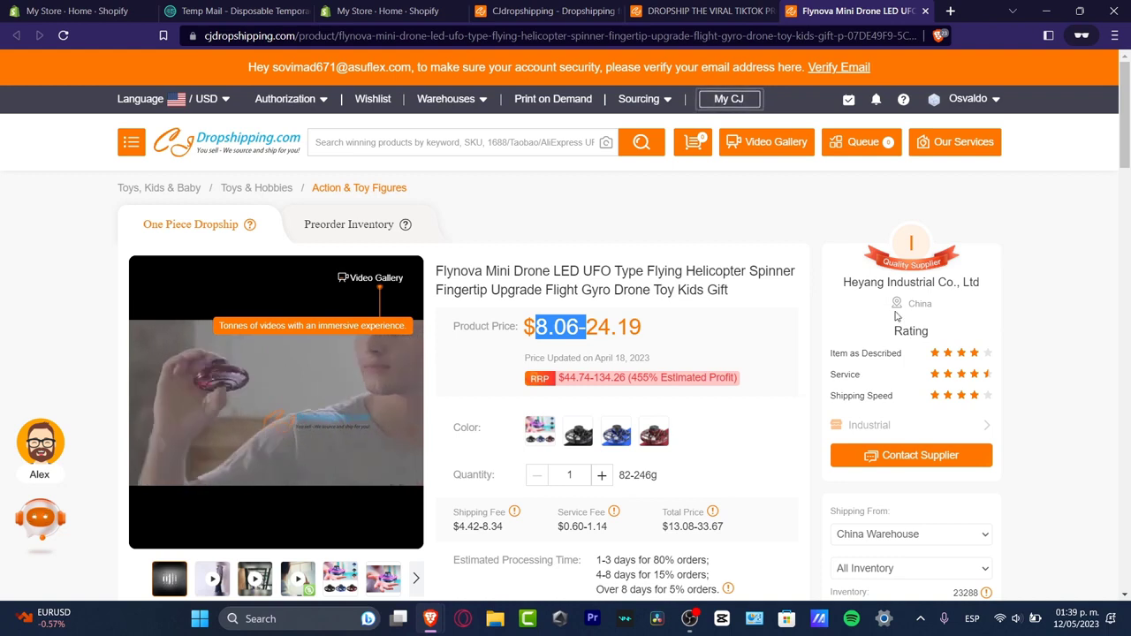
left_click_drag(853, 282, 954, 356)
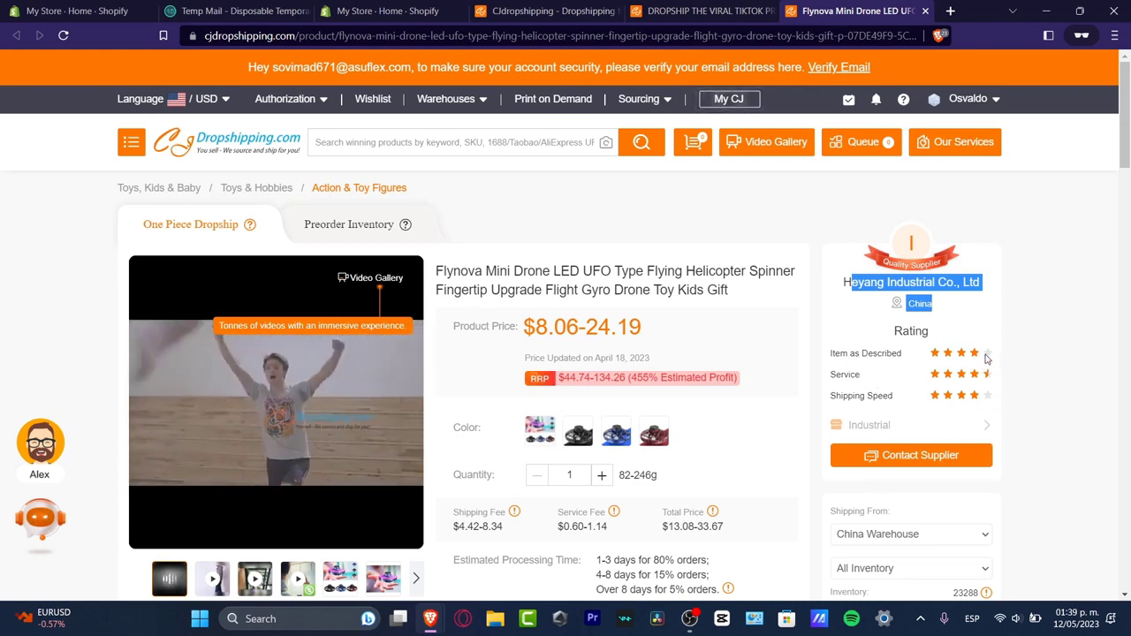
scroll(914, 406, "down", 5)
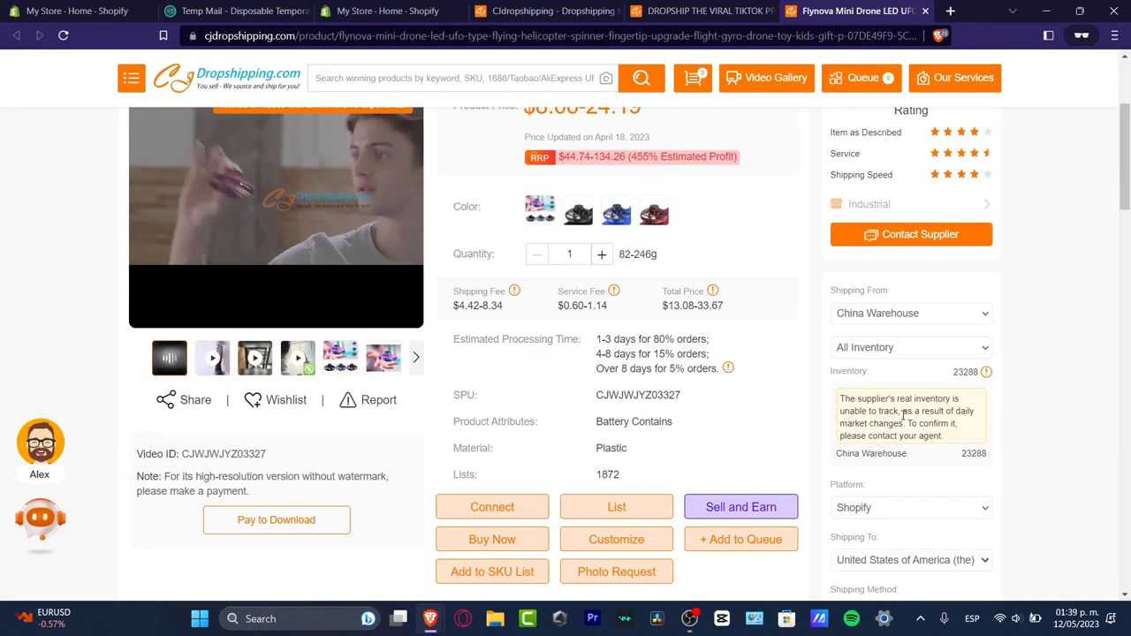
scroll(902, 417, "down", 3)
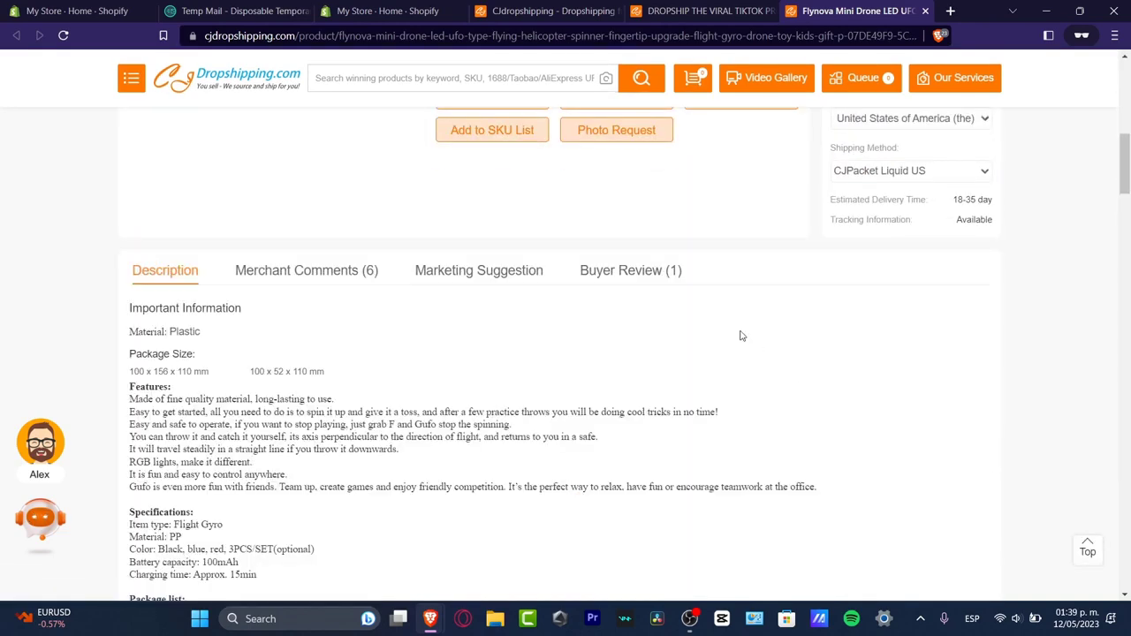
Step: Read the drone's single buyer review, then return to the TikTok viral board tab
left_click(642, 277)
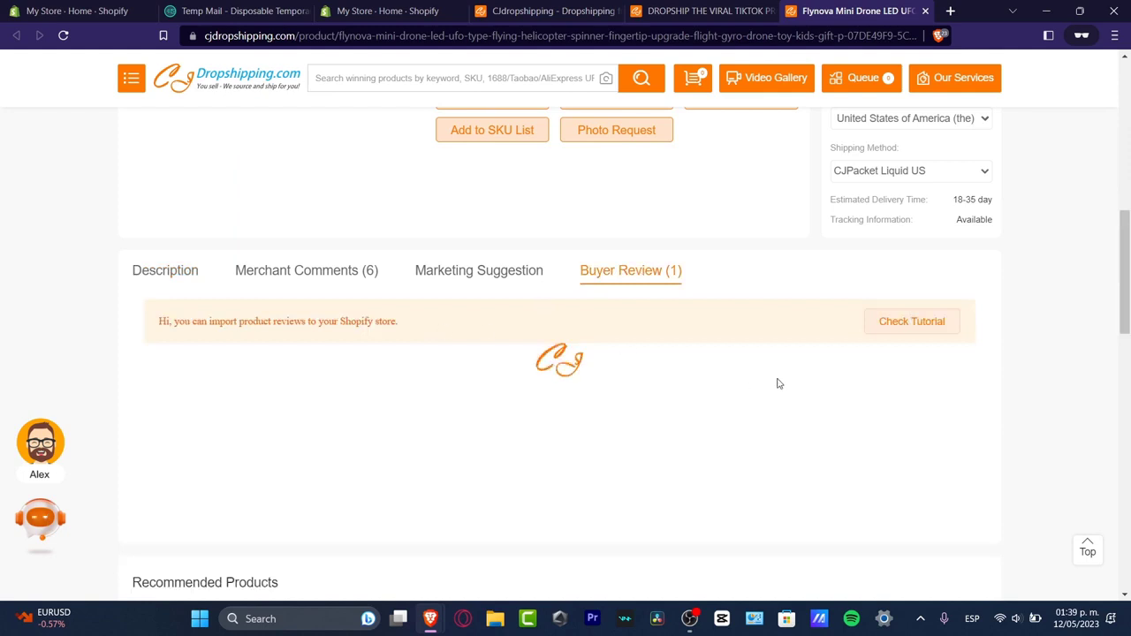
scroll(760, 394, "down", 3)
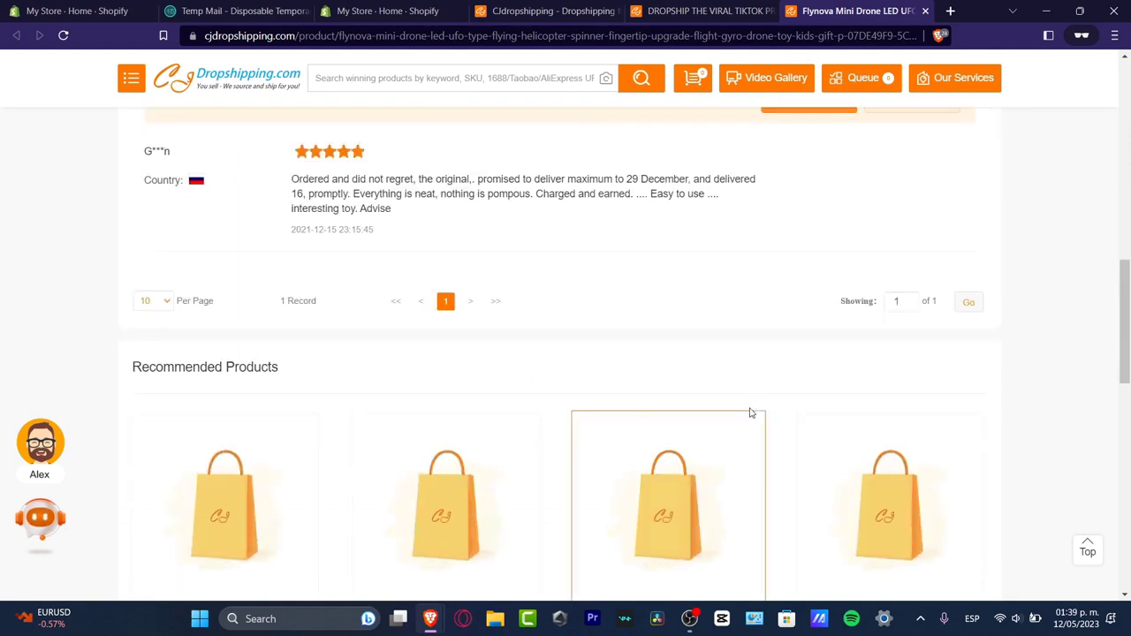
scroll(712, 404, "up", 3)
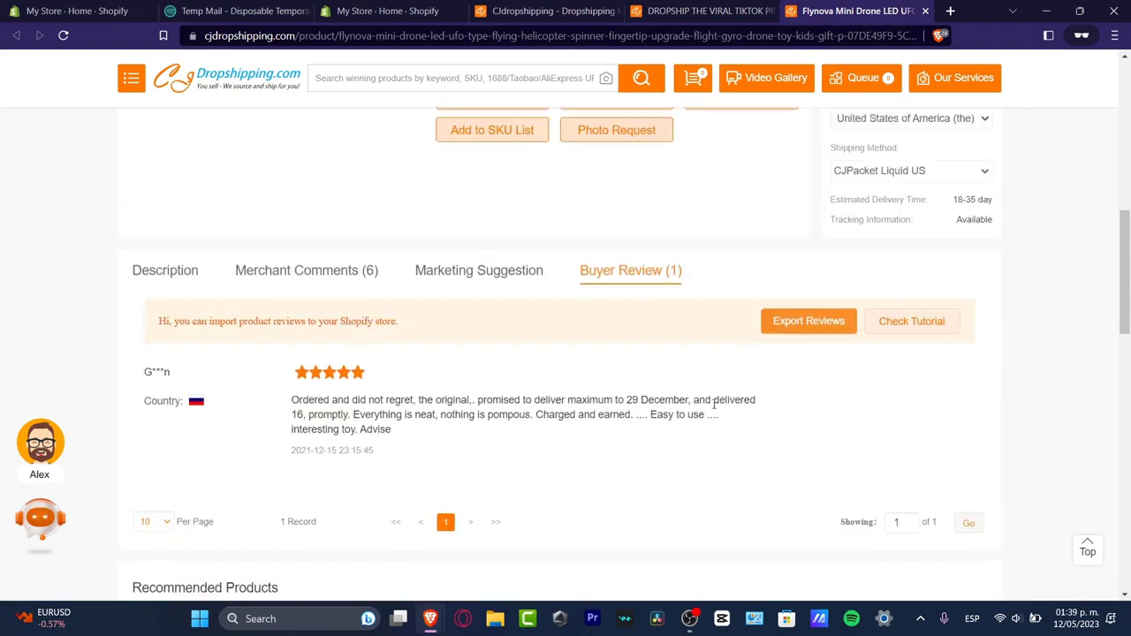
scroll(714, 407, "up", 8)
scroll(712, 411, "down", 11)
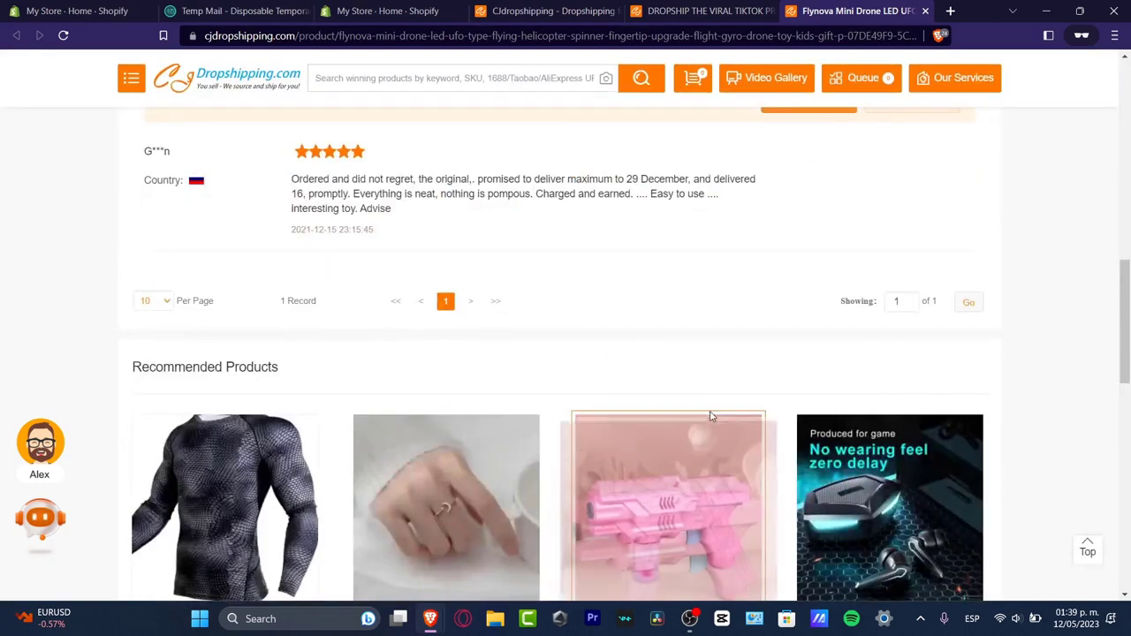
scroll(714, 415, "up", 12)
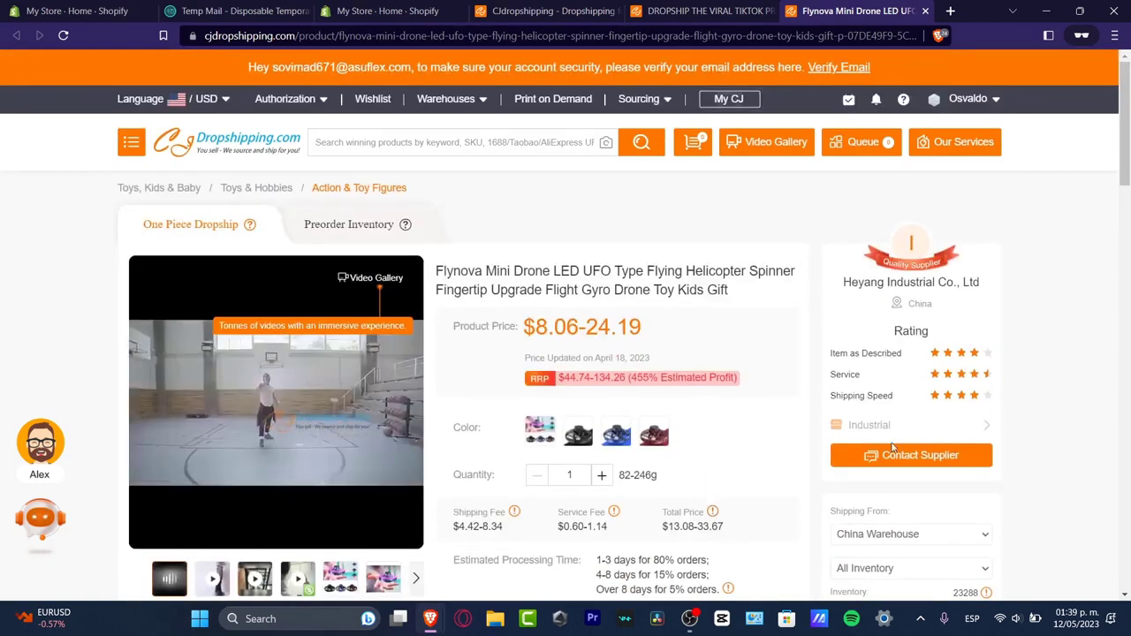
left_click(752, 10)
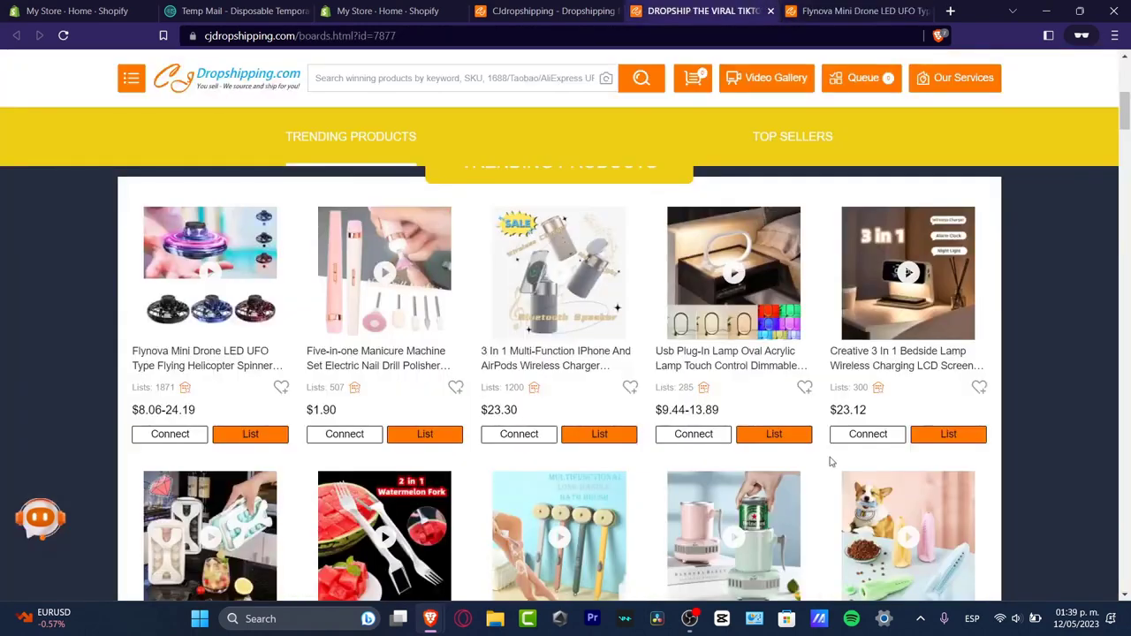
Step: Close the Flynova drone tab and return to the top of the CJdropshipping home page
left_click(925, 15)
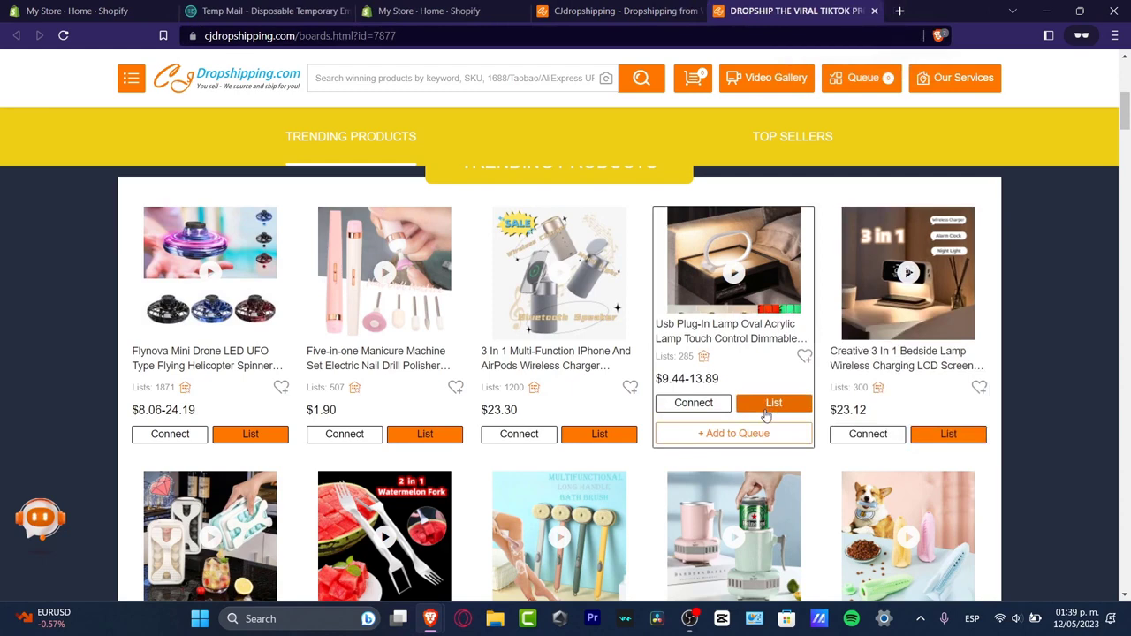
left_click(606, 14)
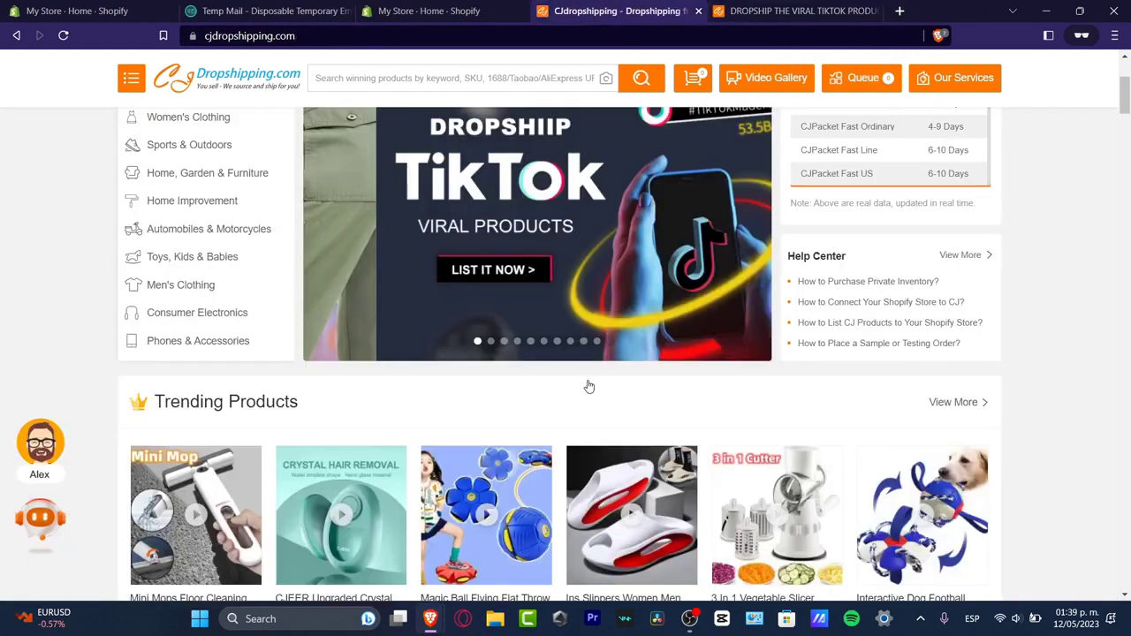
scroll(652, 281, "up", 3)
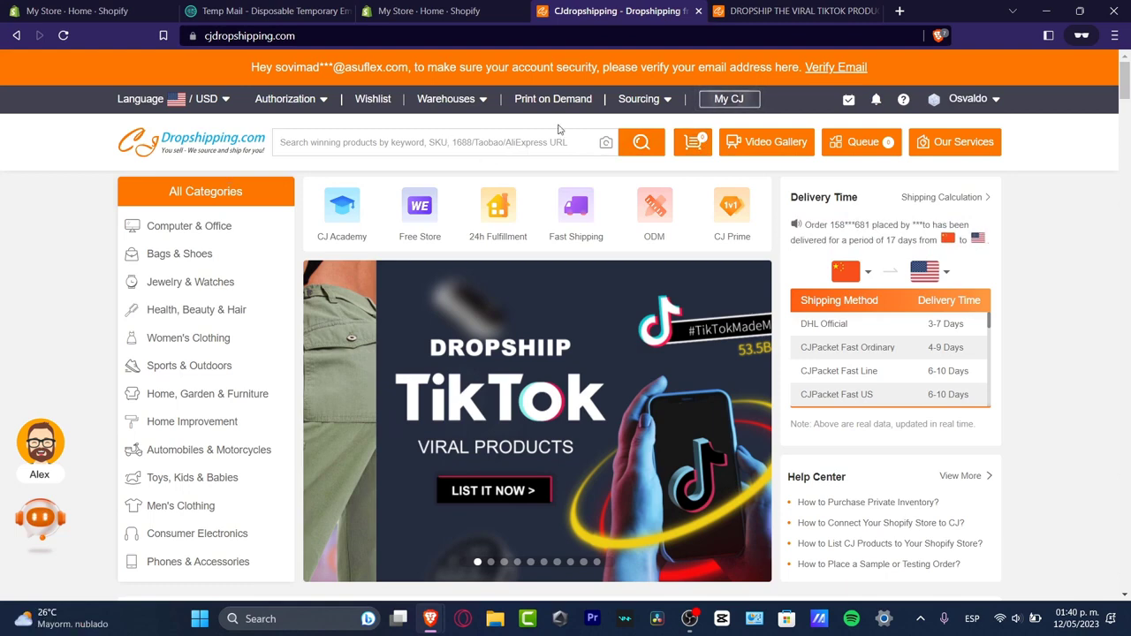
mouse_move(220, 241)
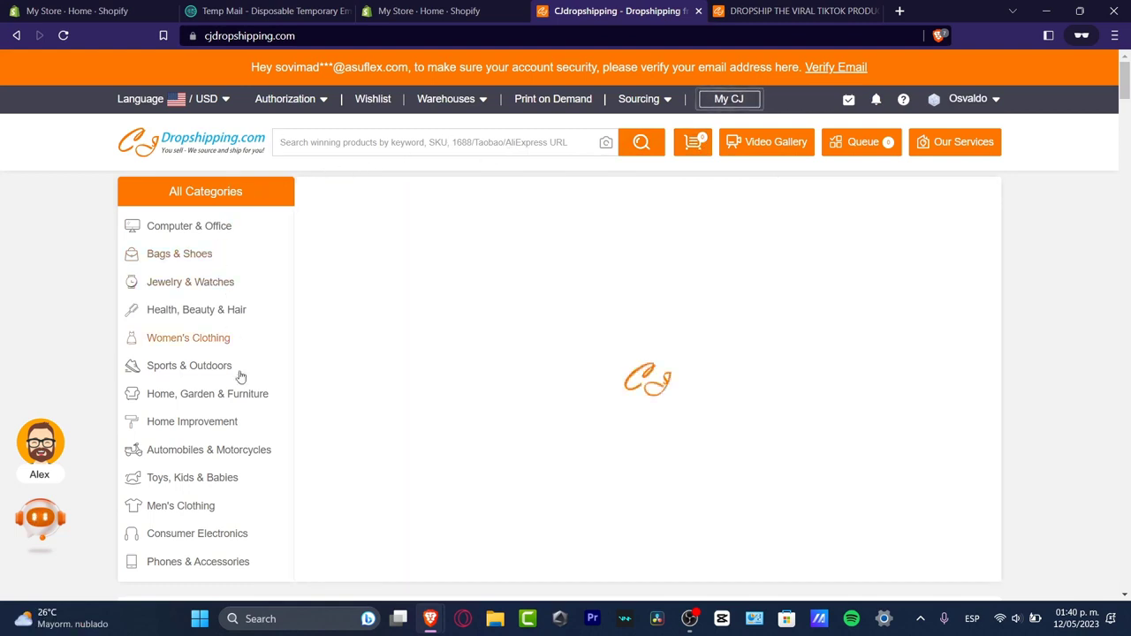
Step: Open the Bags & Shoes category and show the All Warehouses filter options
mouse_move(252, 231)
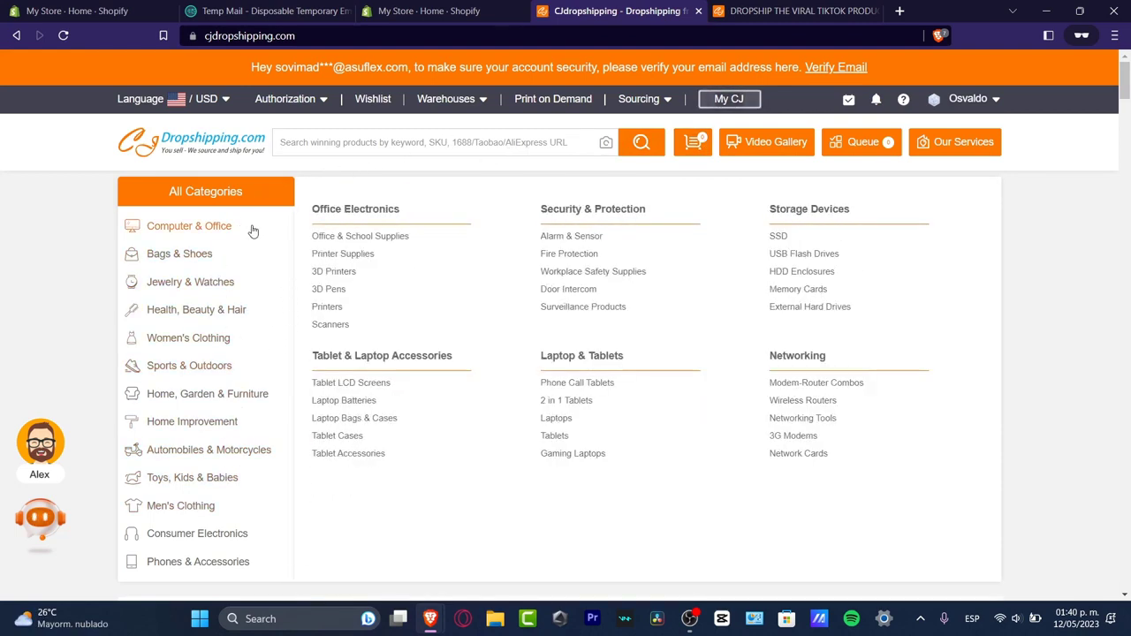
left_click(215, 254)
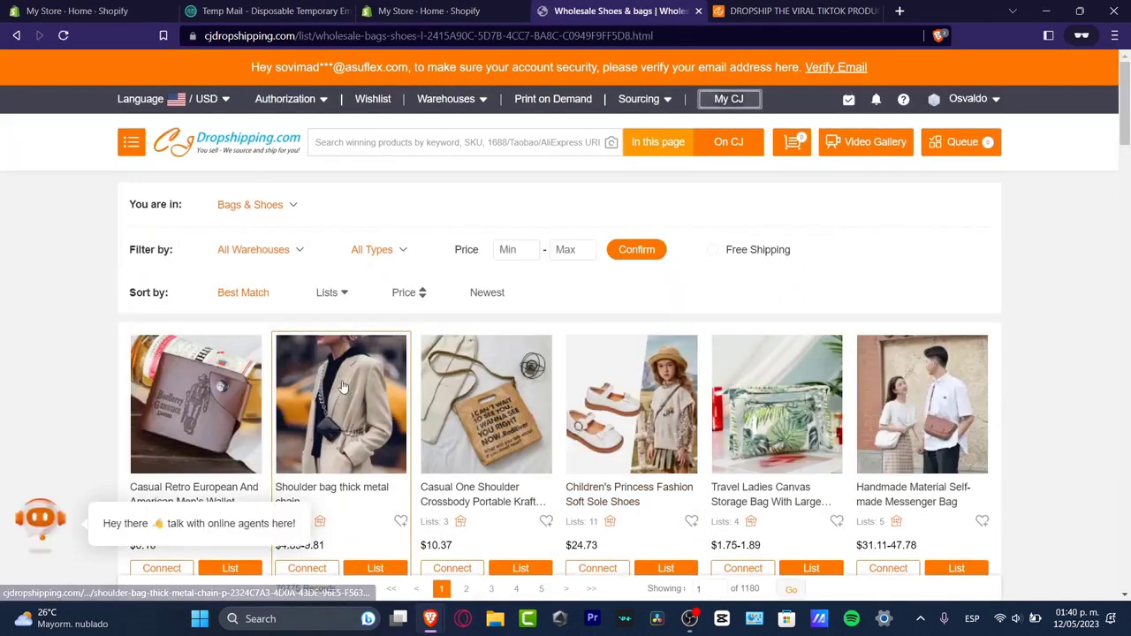
mouse_move(344, 386)
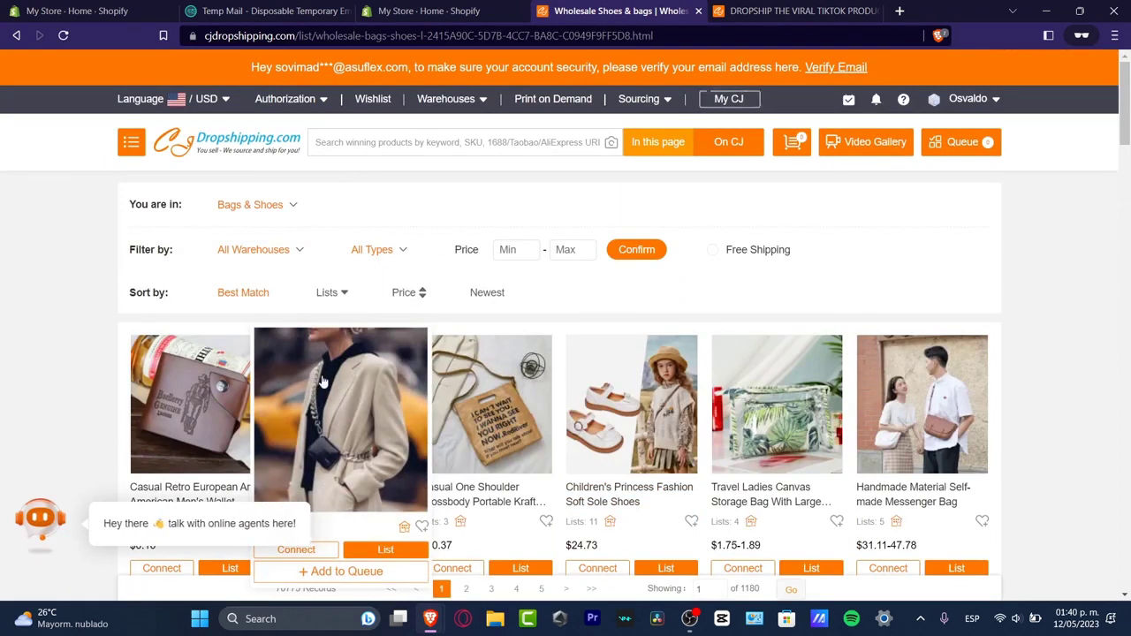
left_click(279, 252)
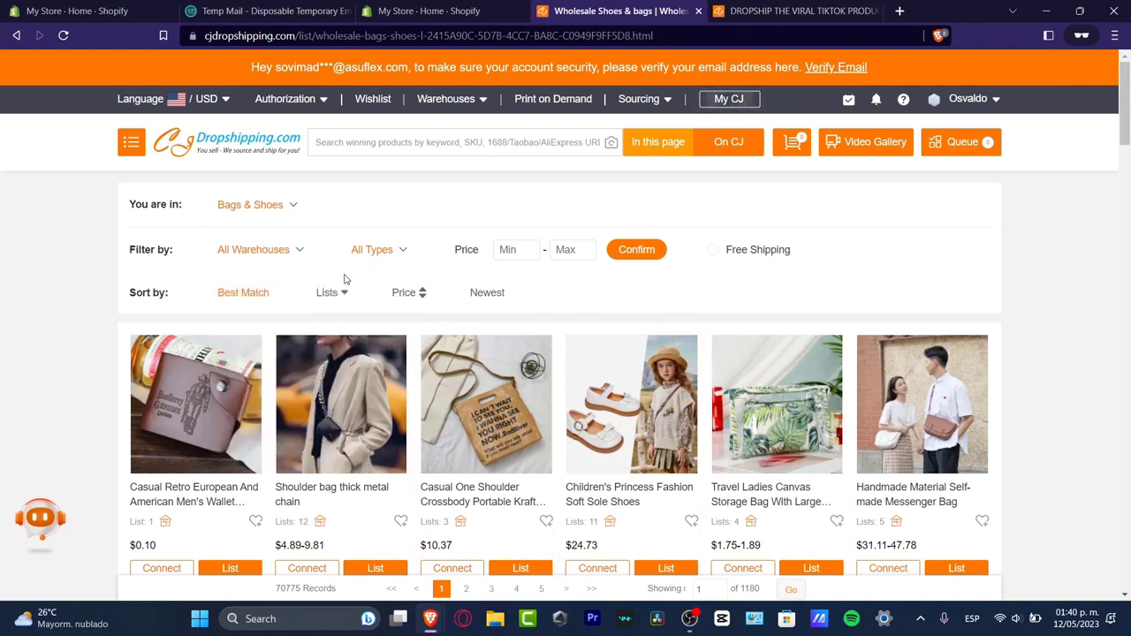
mouse_move(271, 251)
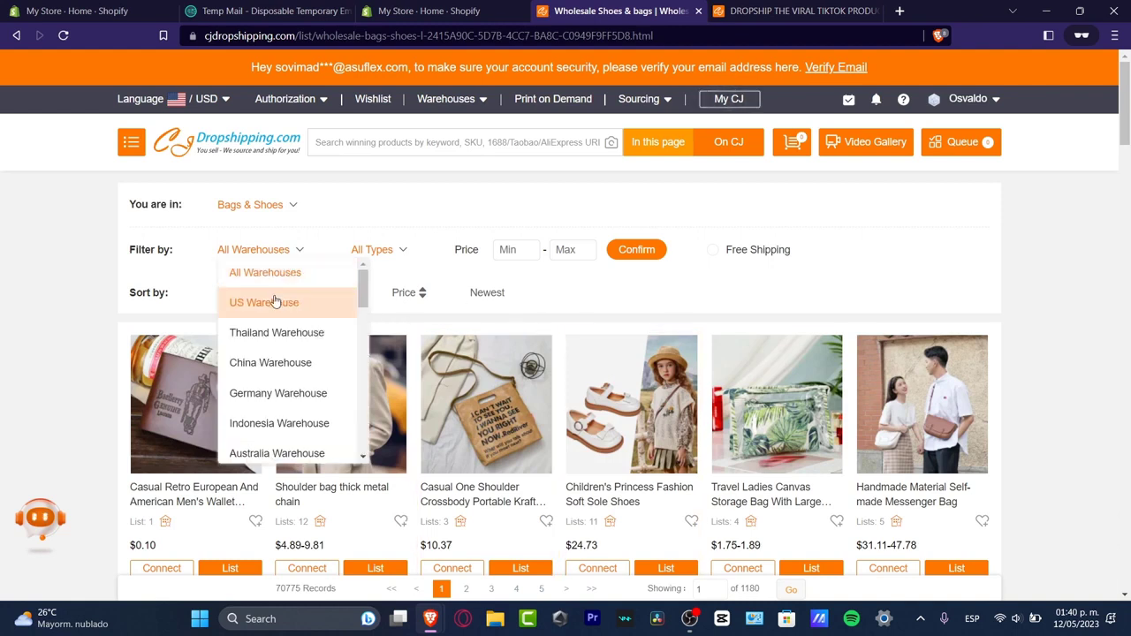
Step: Show only US Warehouse Bags & Shoes sorted newest first, then return to the CJdropshipping home page
left_click(258, 305)
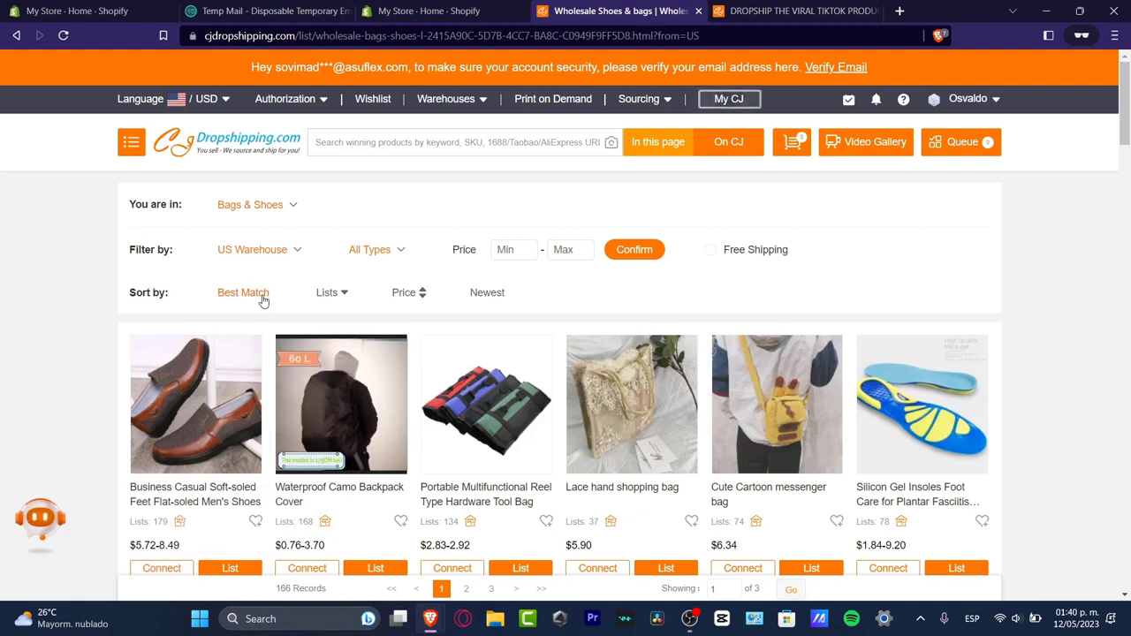
left_click(344, 294)
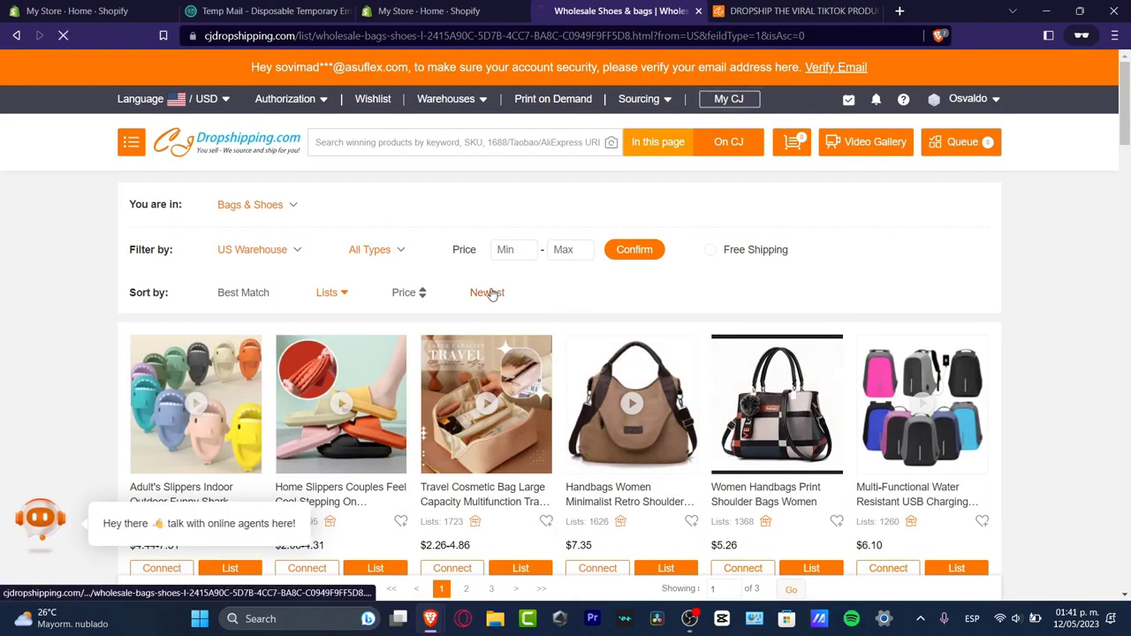
left_click(487, 293)
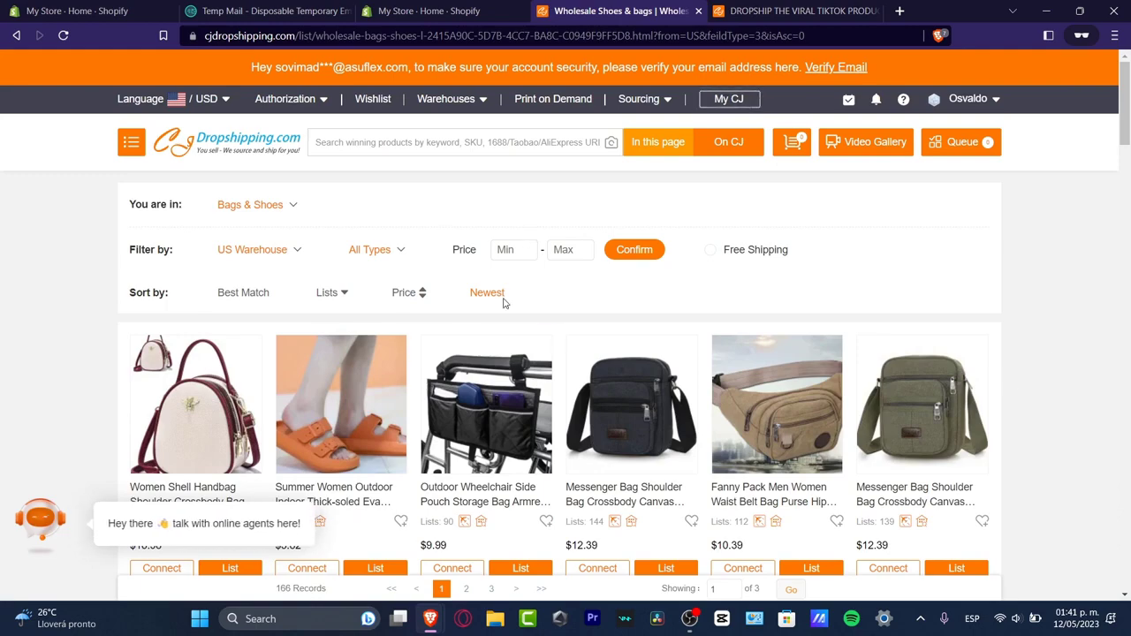
scroll(504, 303, "down", 8)
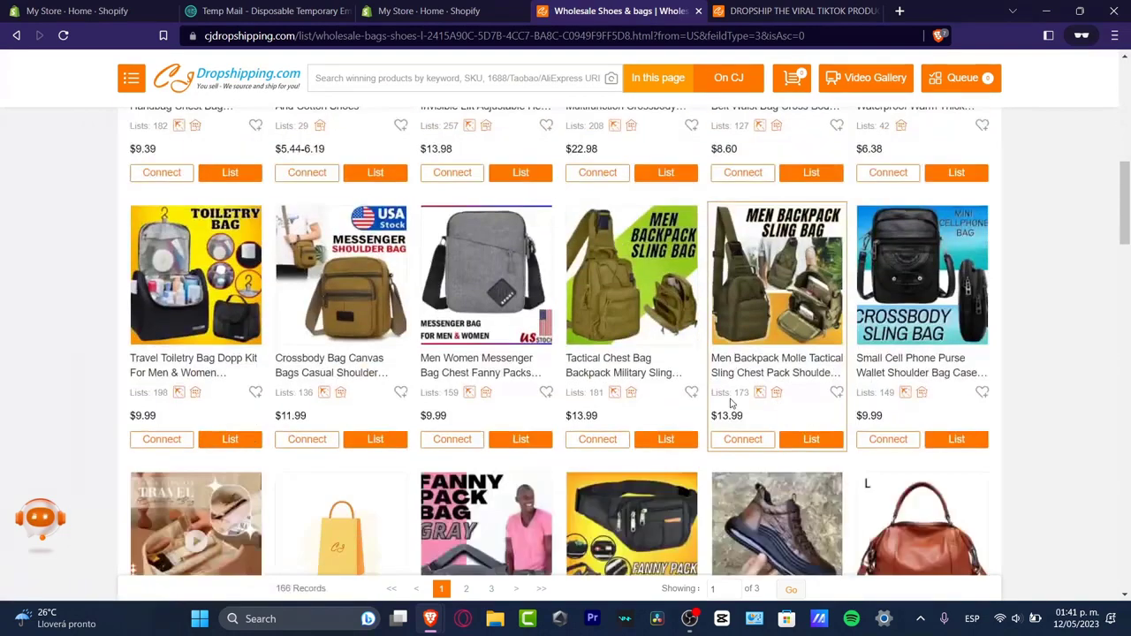
scroll(181, 62, "up", 8)
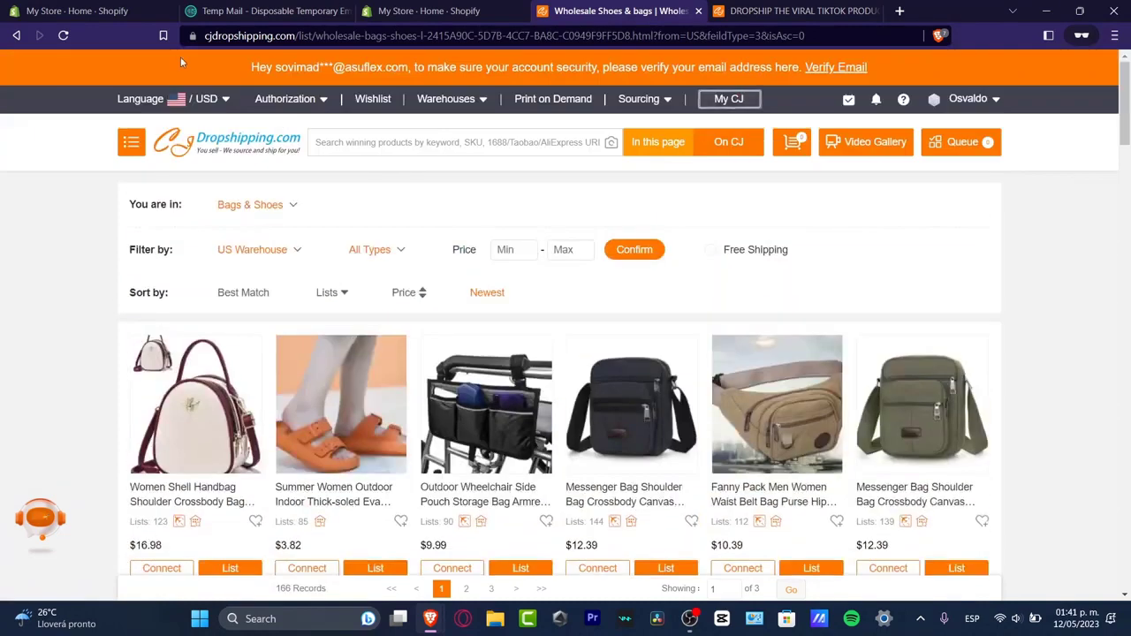
left_click(212, 150)
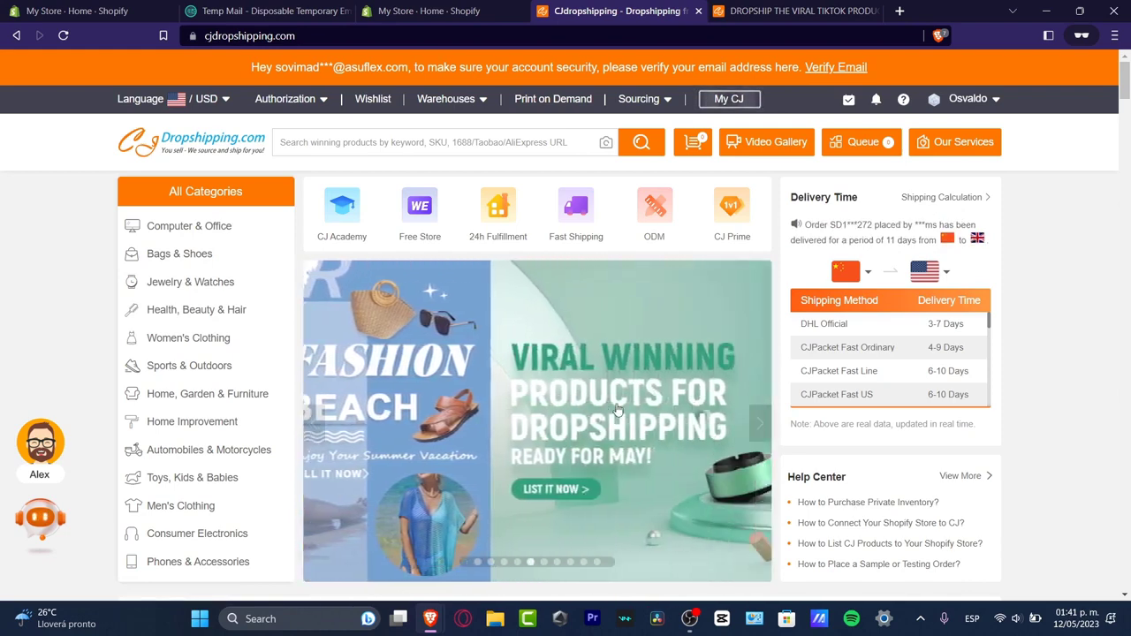
Step: Open the Viral Winning Products for Dropshipping collection and browse its New Arrivals listings
left_click(617, 409)
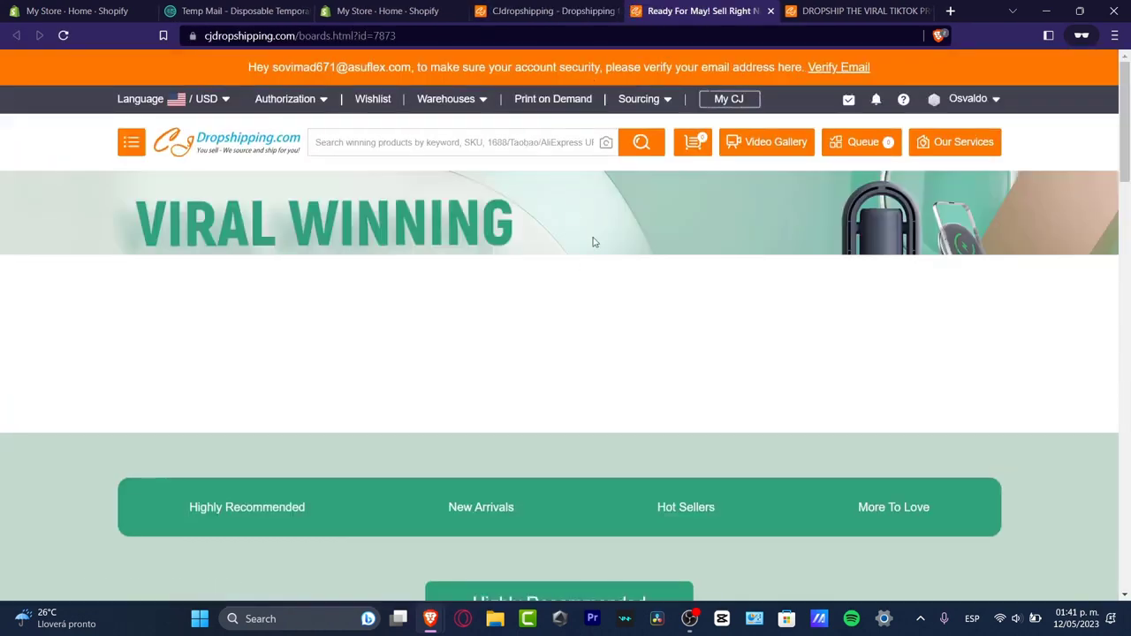
scroll(706, 309, "down", 3)
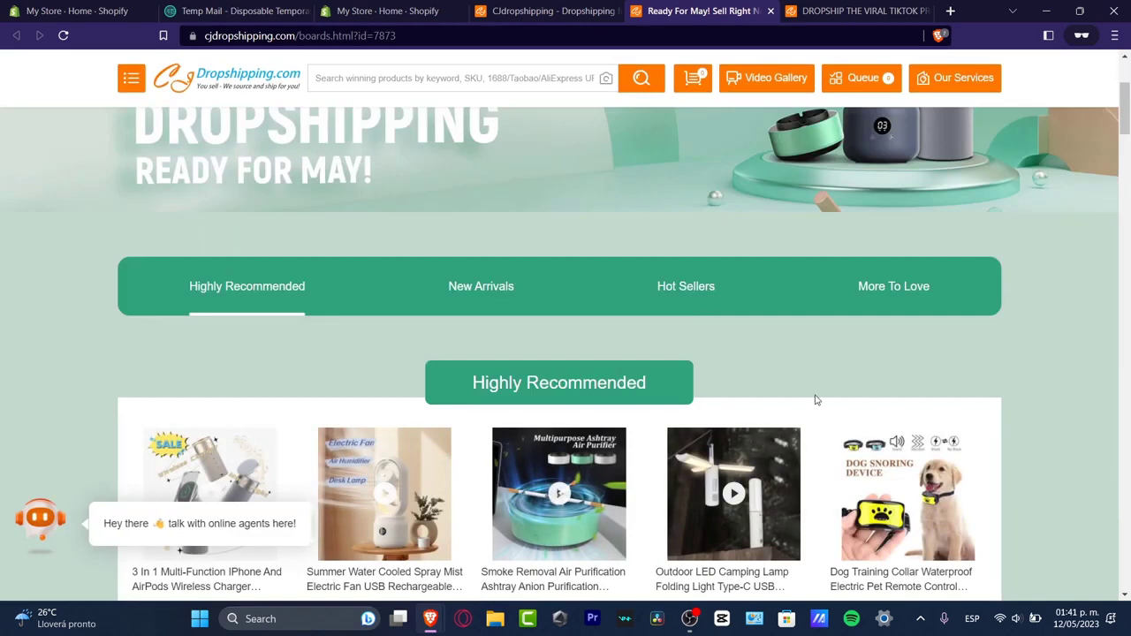
left_click(506, 303)
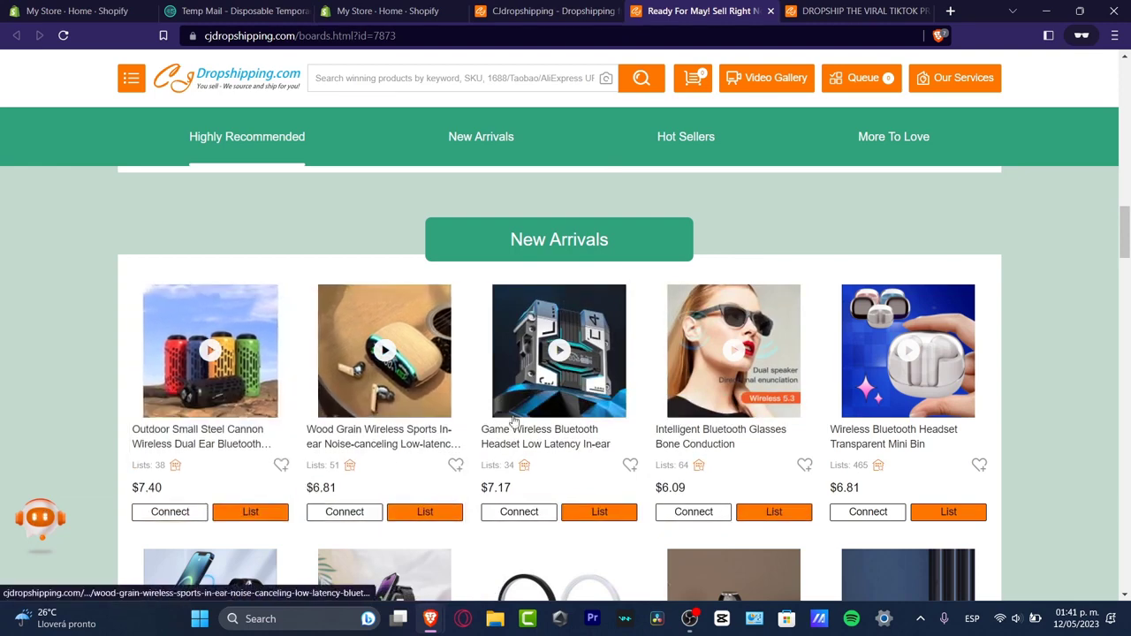
scroll(521, 415, "down", 2)
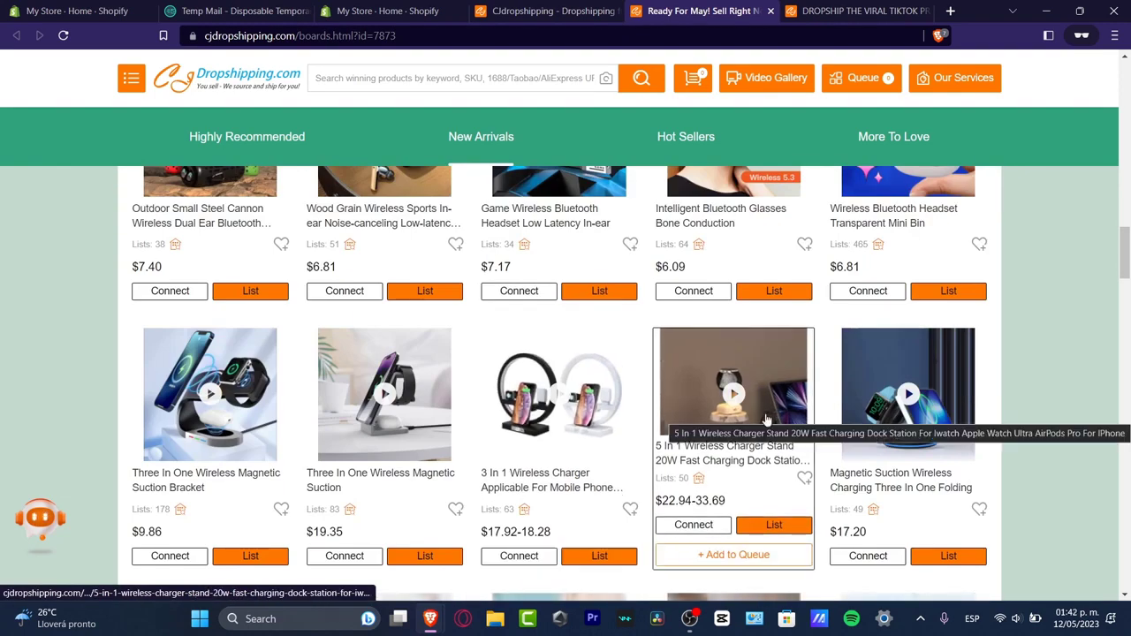
scroll(1044, 424, "down", 2)
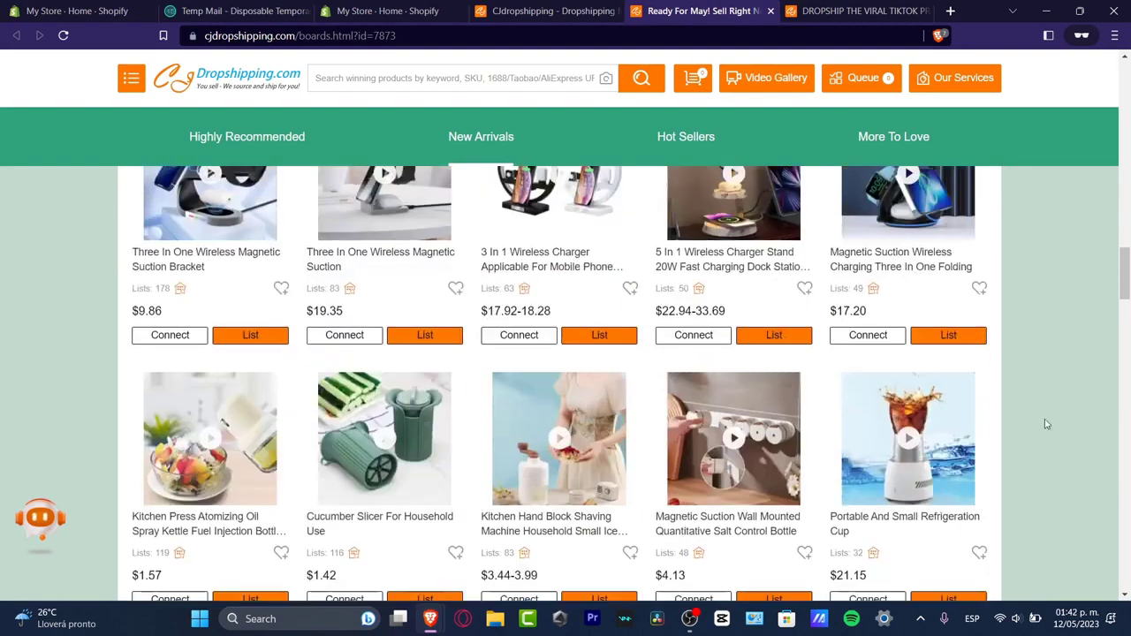
scroll(1017, 412, "down", 3)
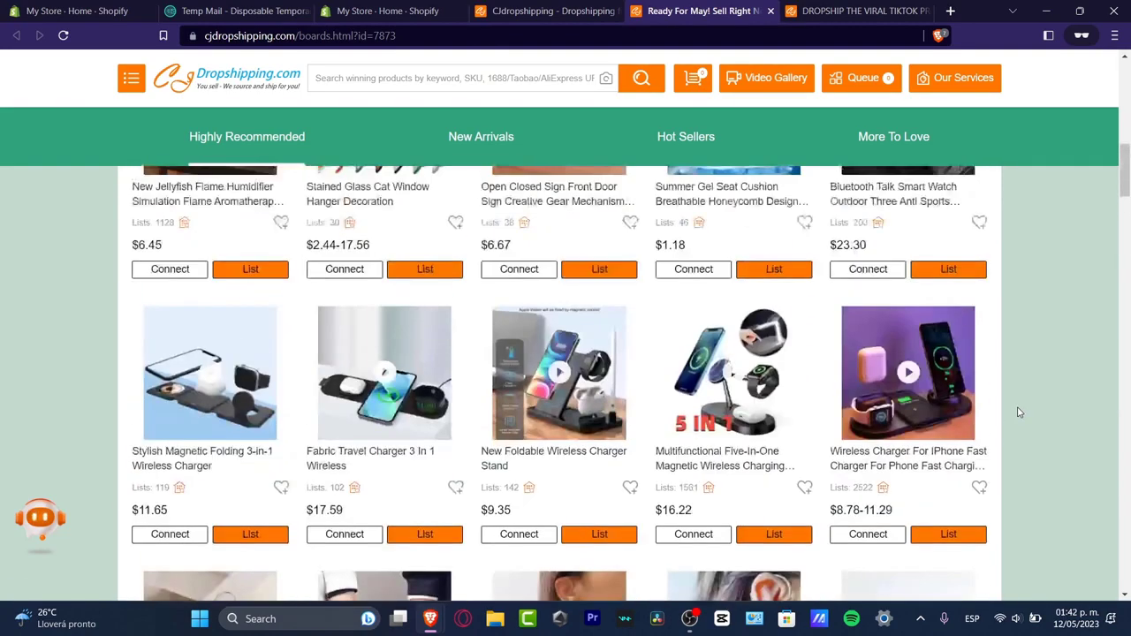
scroll(998, 424, "up", 15)
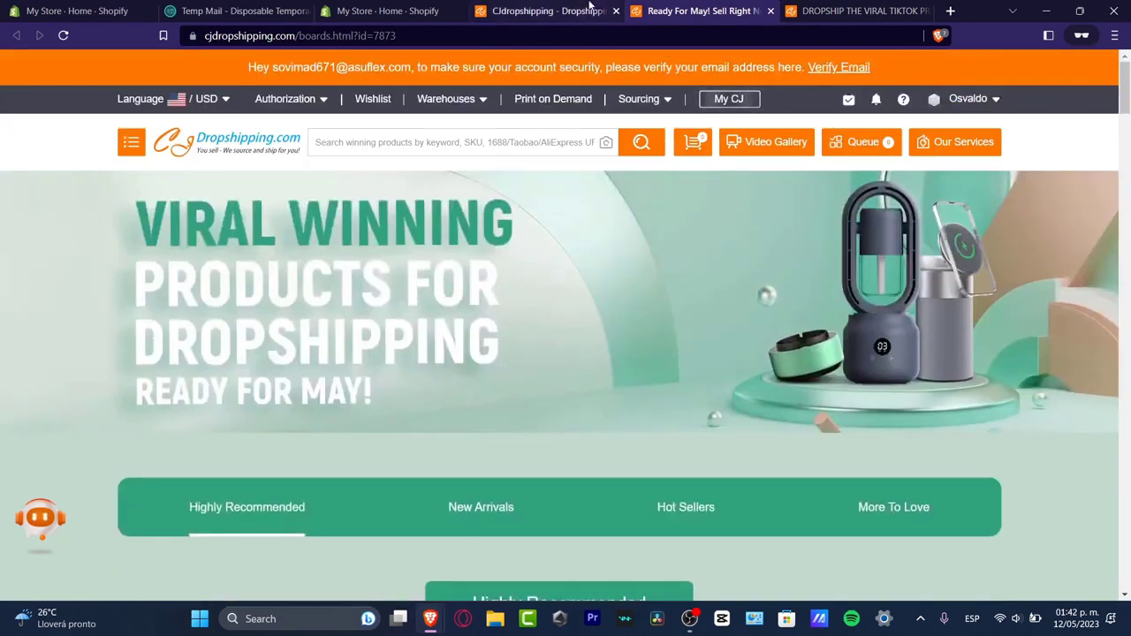